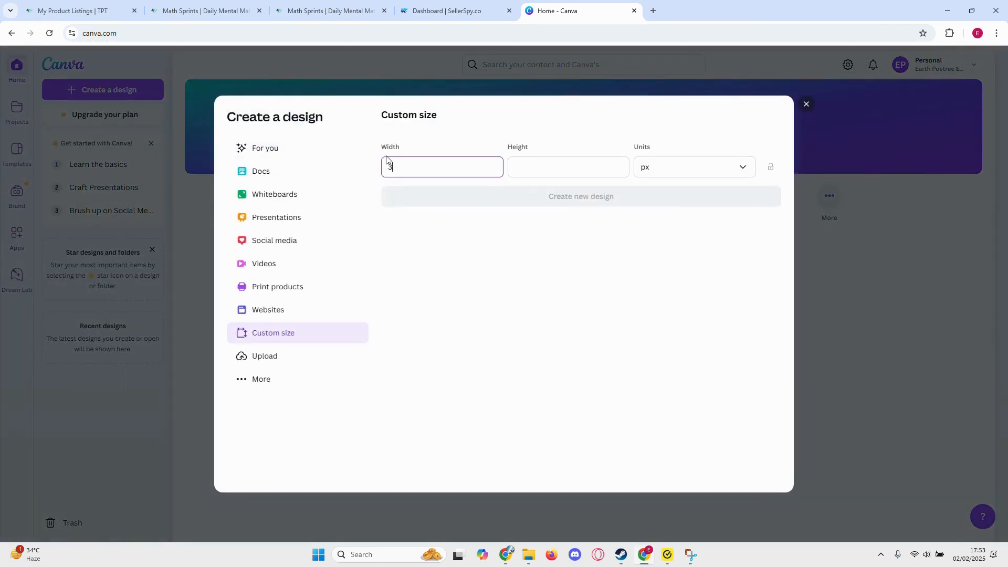
- Create a new custom-size design 3600 px wide and 960 px high
click(551, 174)
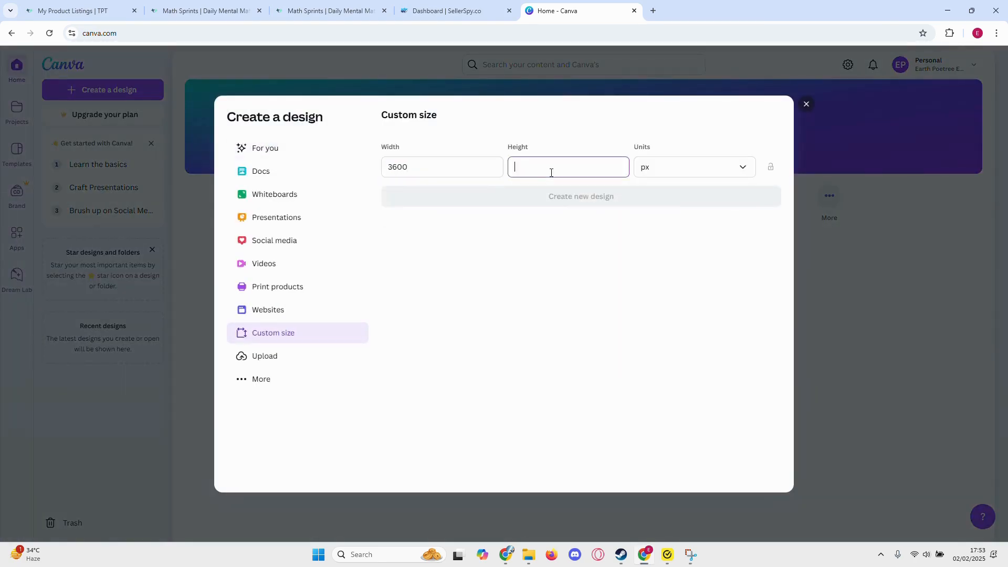
text(960)
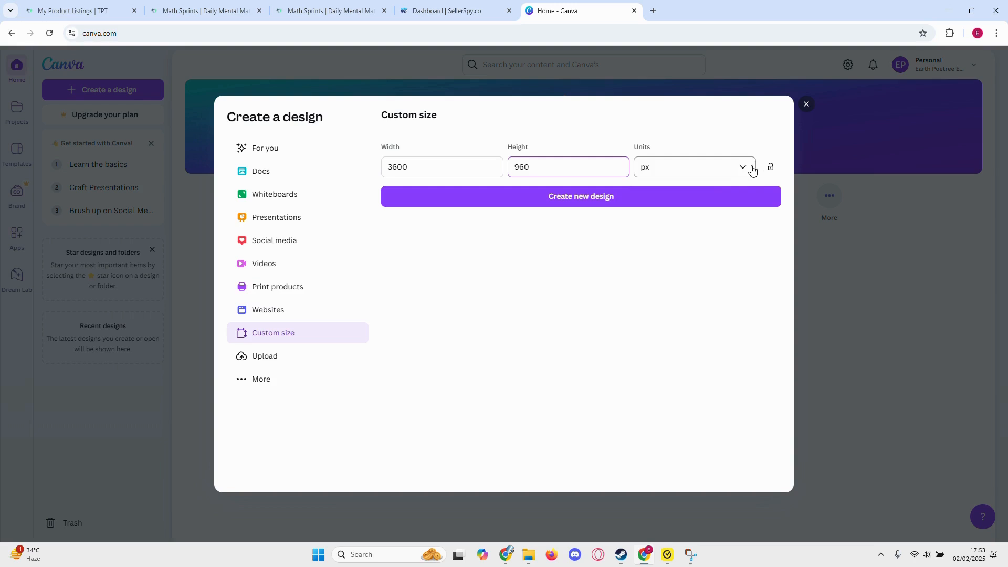
click(613, 203)
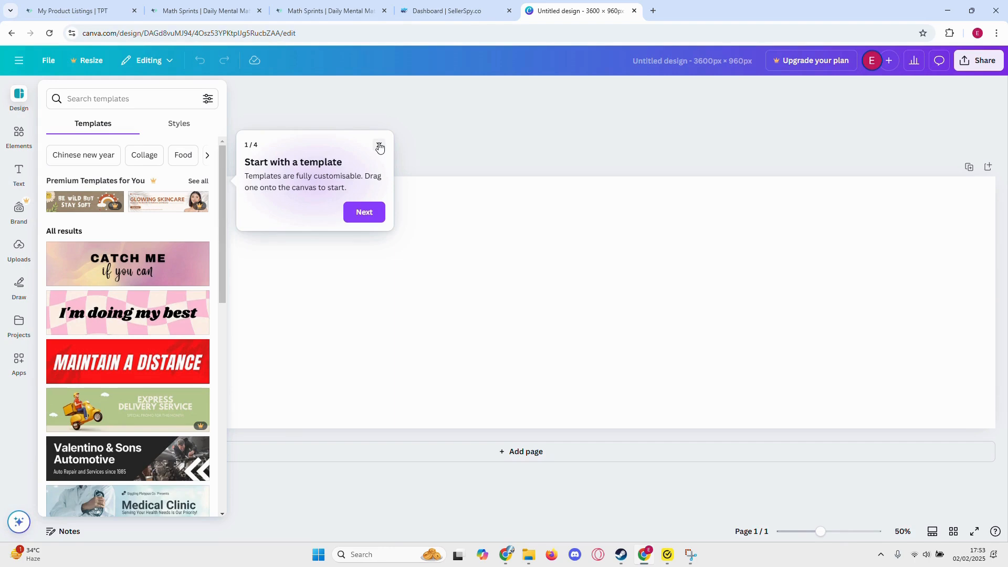
- Browse the suggested templates, previewing the Red and Black Sportive Gym Bilboard and dismissing its upgrade offer
scroll(105, 273, down, 7)
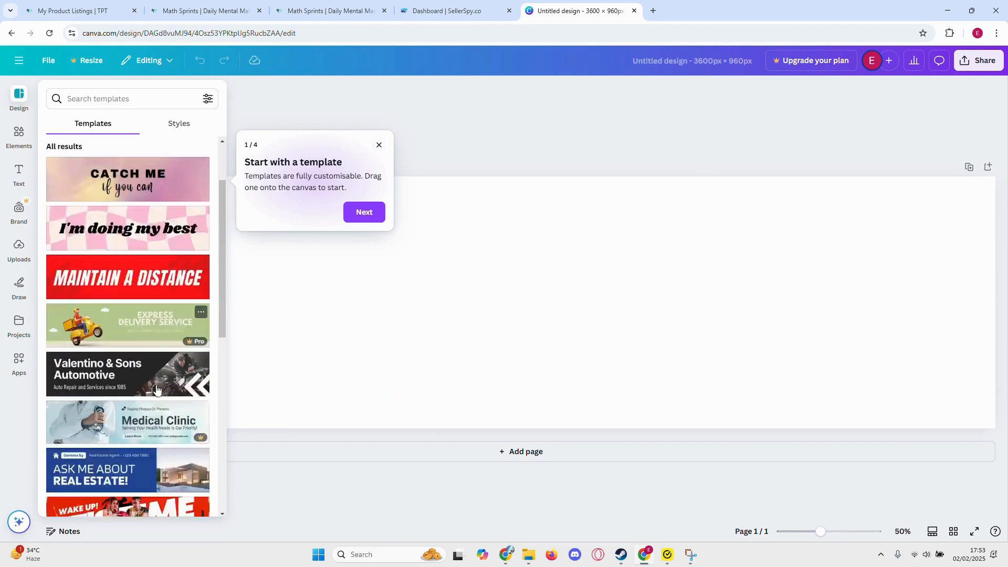
click(168, 222)
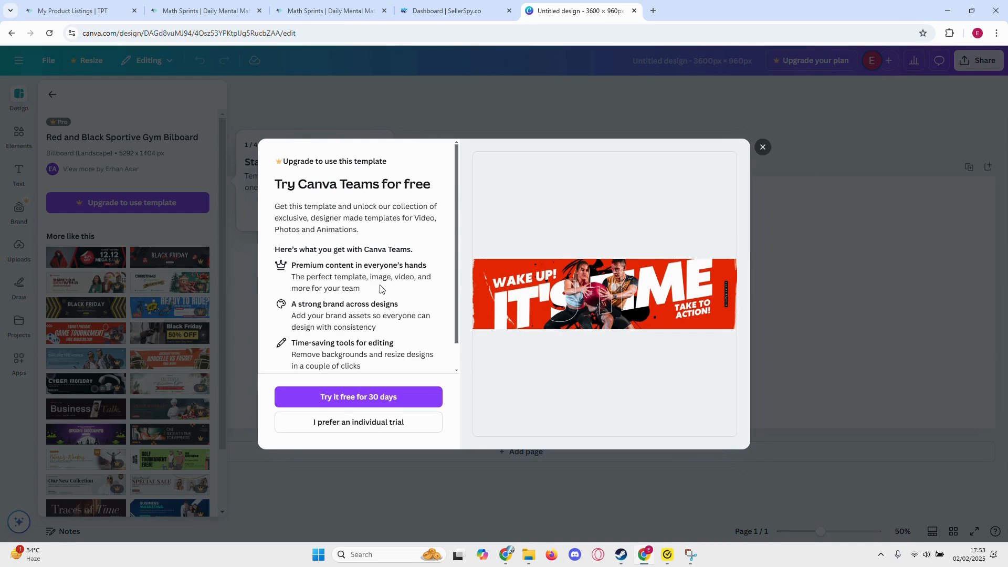
click(762, 148)
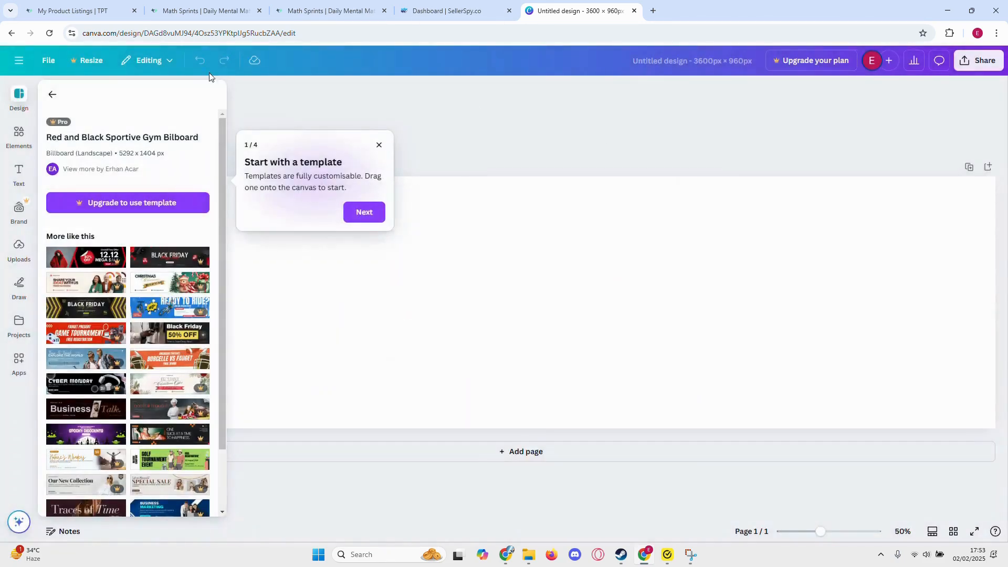
click(50, 96)
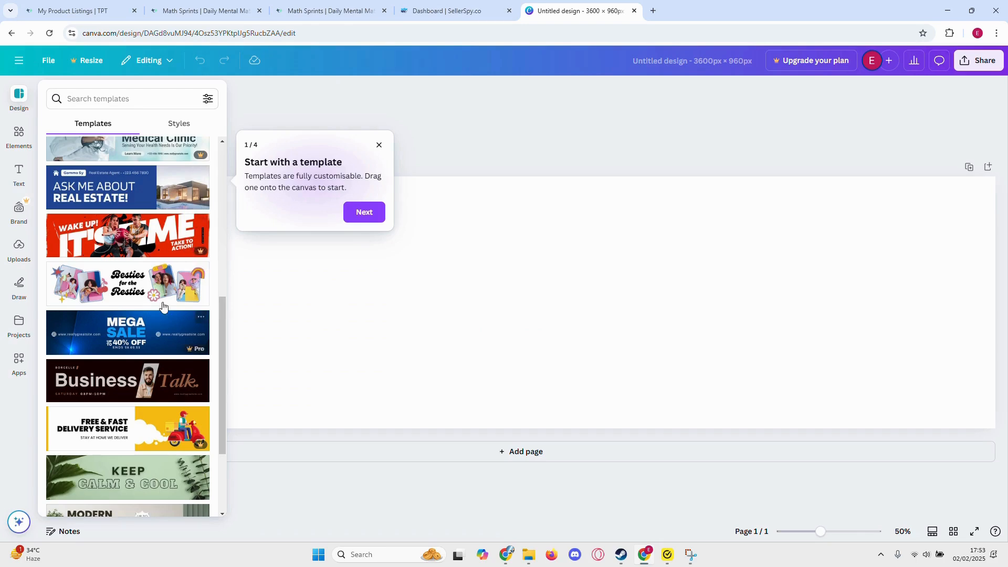
scroll(118, 378, down, 3)
scroll(200, 339, down, 5)
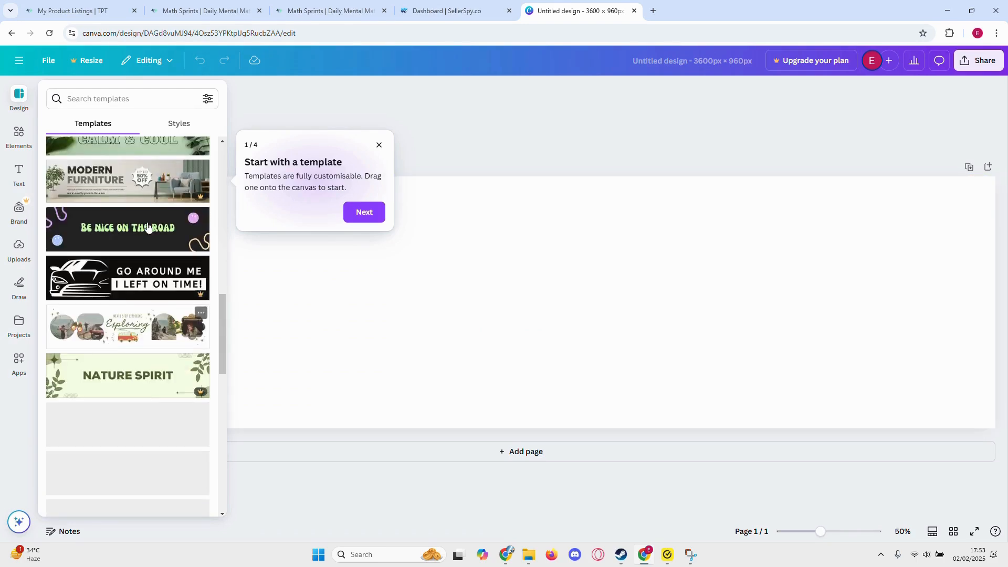
- Search the templates for "education", look over the matches and clear the search
text(education)
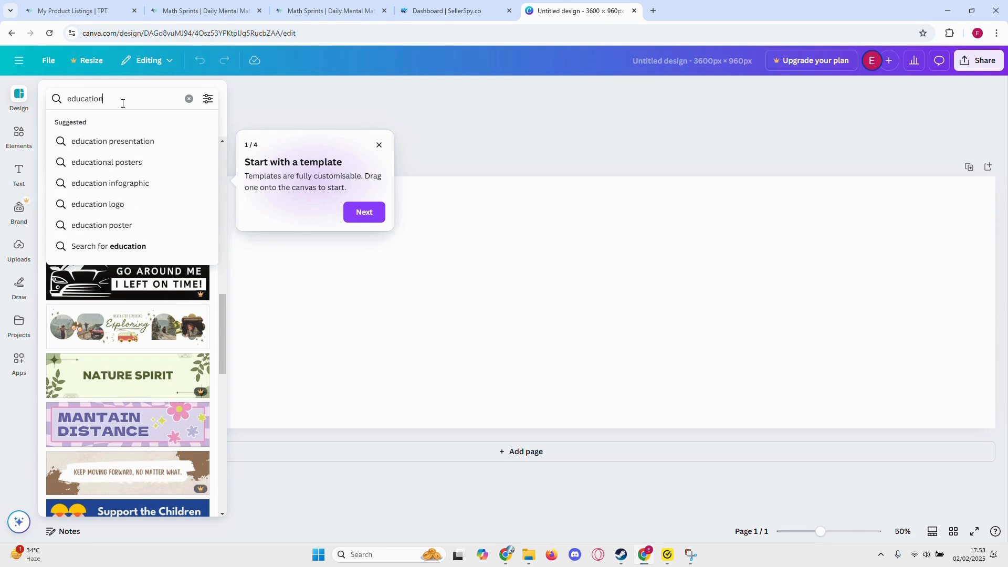
key(Return)
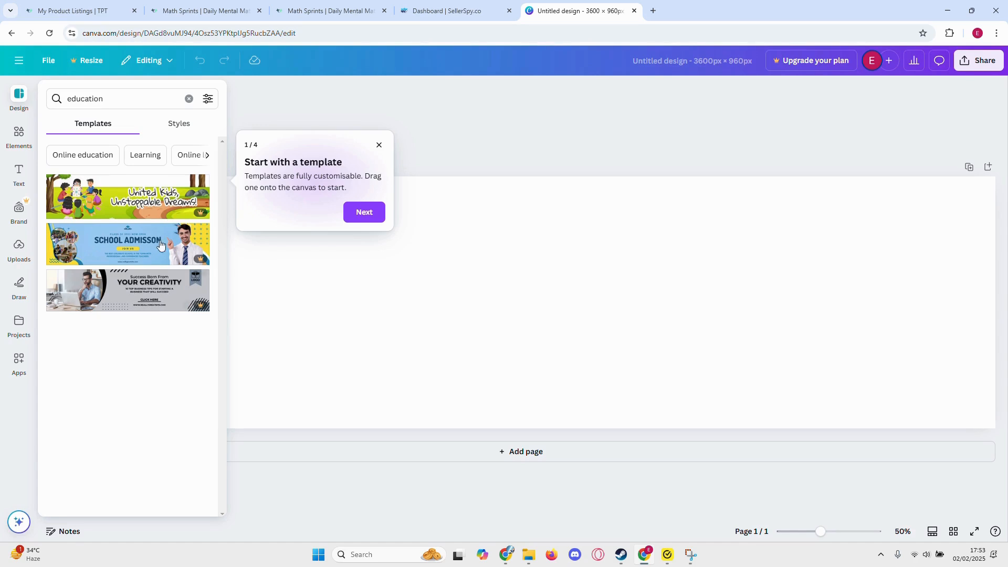
click(153, 93)
key(ctrl+a)
key(BackSpace)
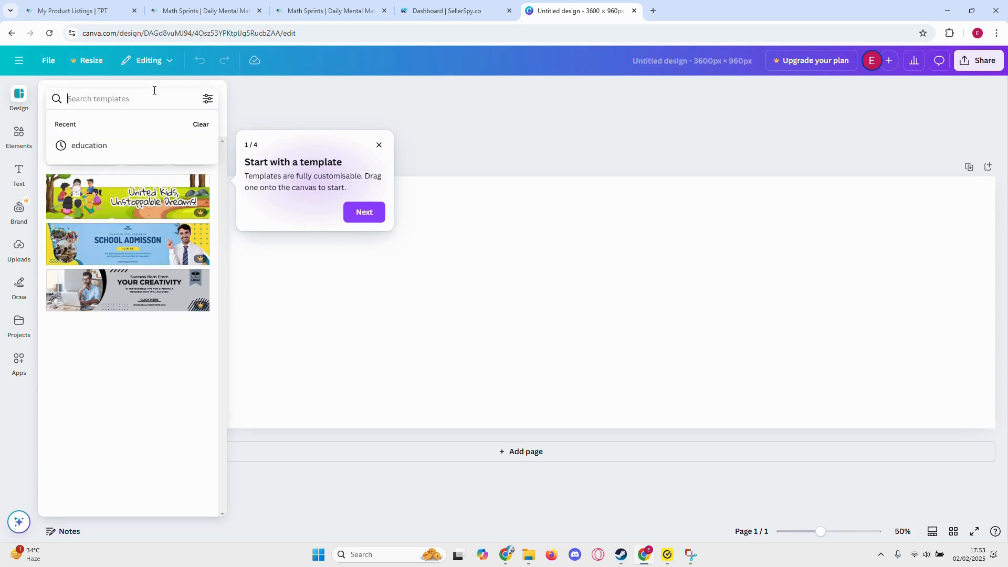
- Search the templates for "store"
text(k)
key(BackSpace)
text(a)
key(BackSpace)
text(a)
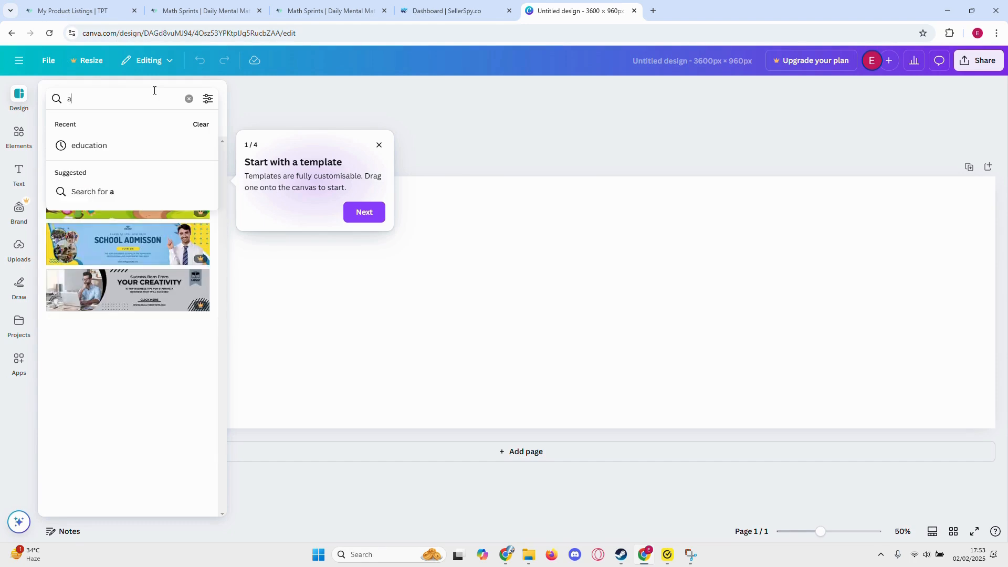
key(BackSpace)
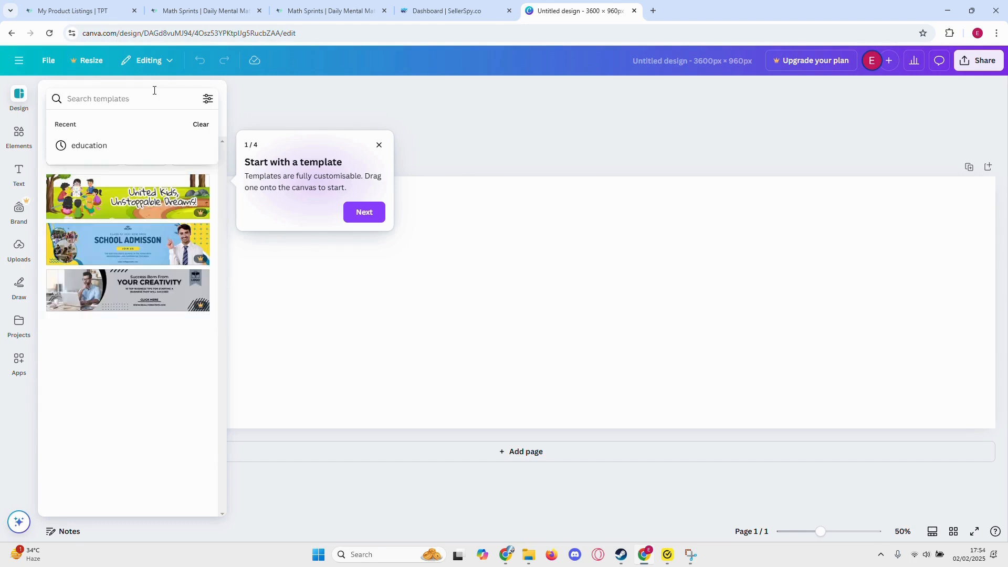
text(store)
key(Return)
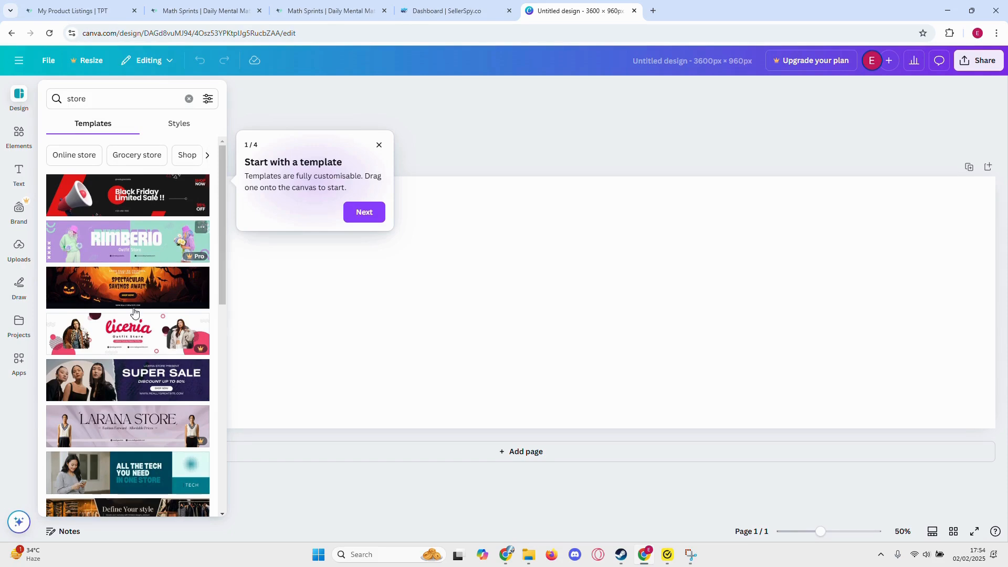
- Preview the Green and Purple Modern Fashion Store Billboard, dismiss its upgrade offer and browse the other store templates
click(147, 246)
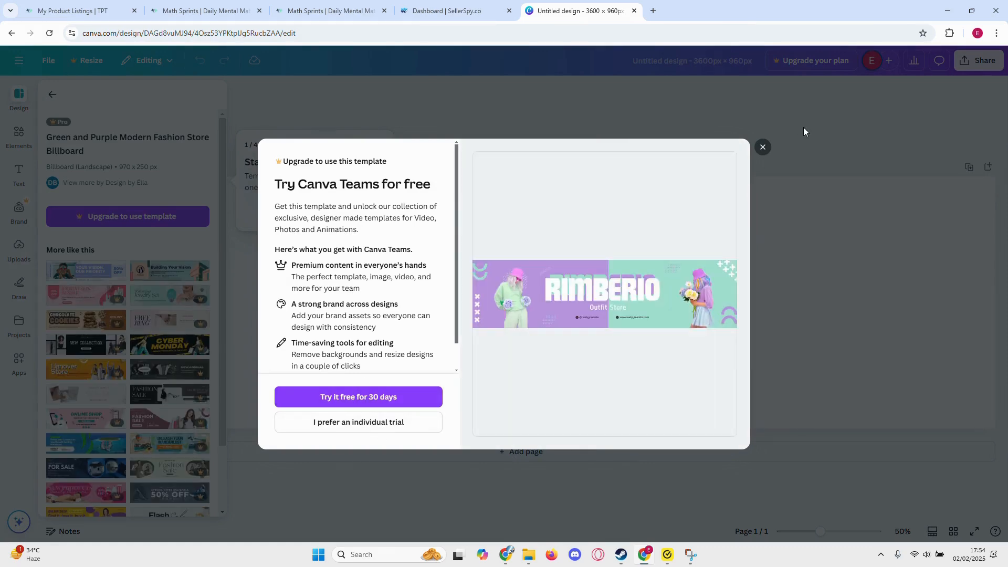
click(763, 149)
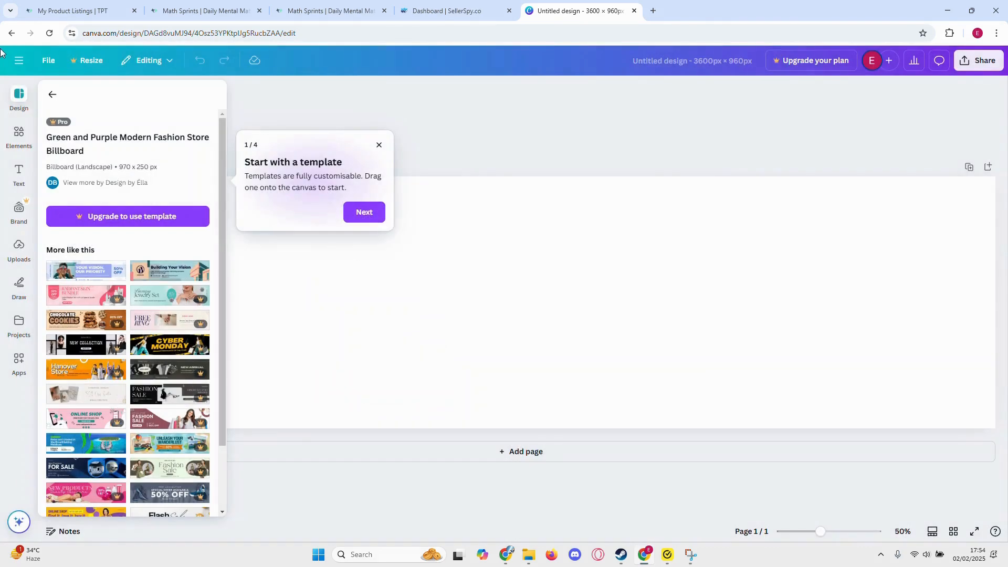
click(53, 96)
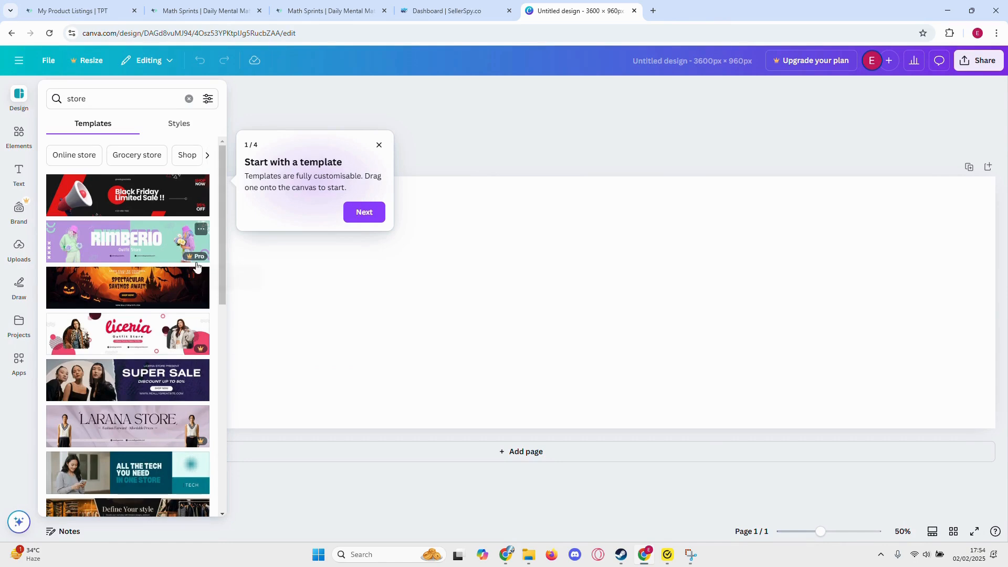
scroll(183, 296, down, 5)
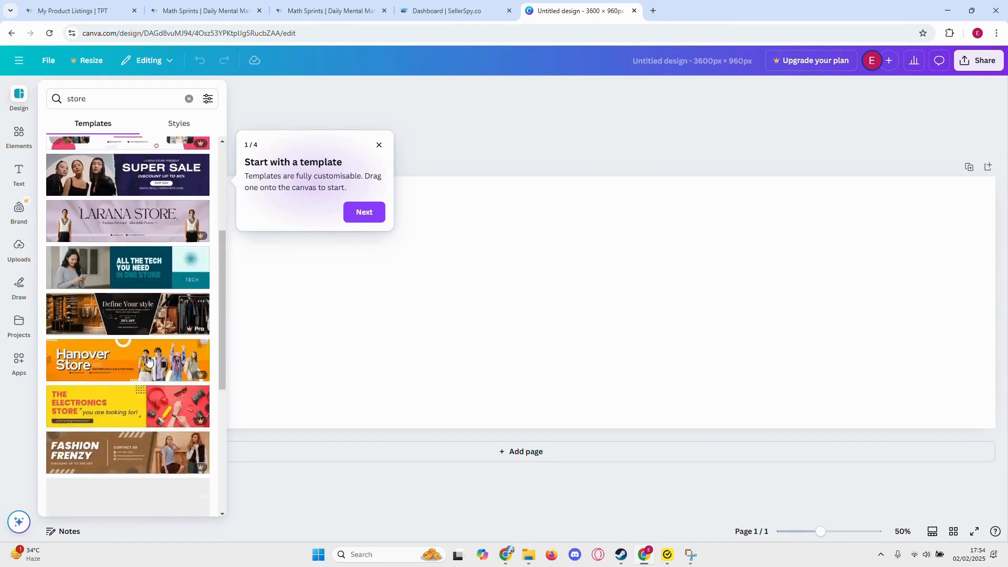
scroll(149, 361, down, 2)
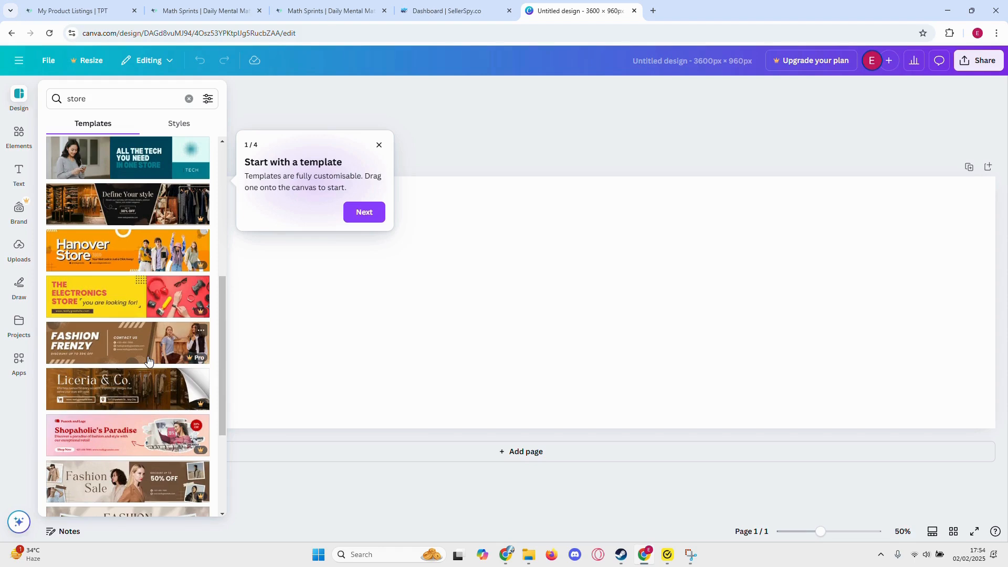
scroll(150, 354, down, 3)
scroll(154, 340, down, 5)
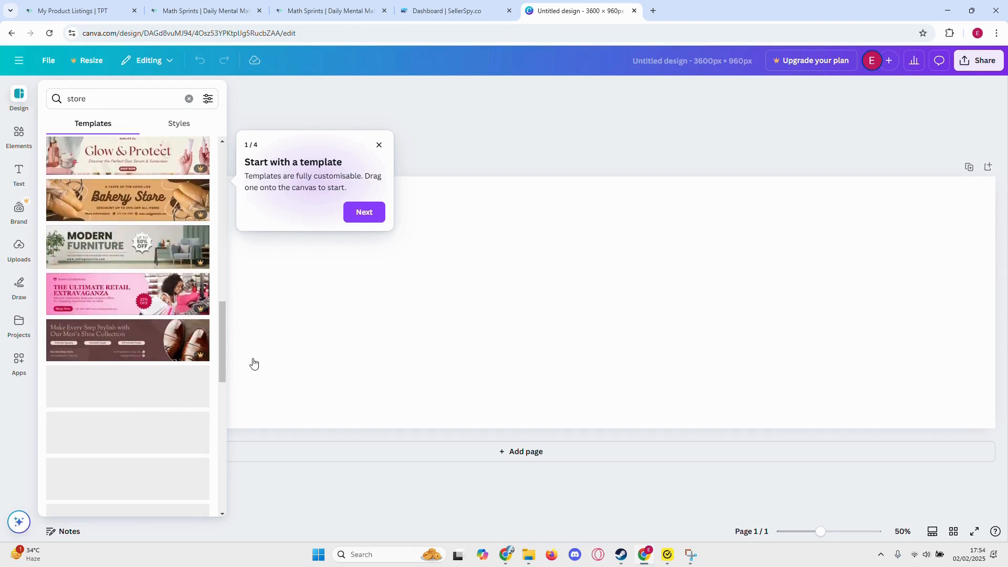
- Dismiss the template tip and set the blank page's background to the custom light blue #4EE5FF
click(618, 199)
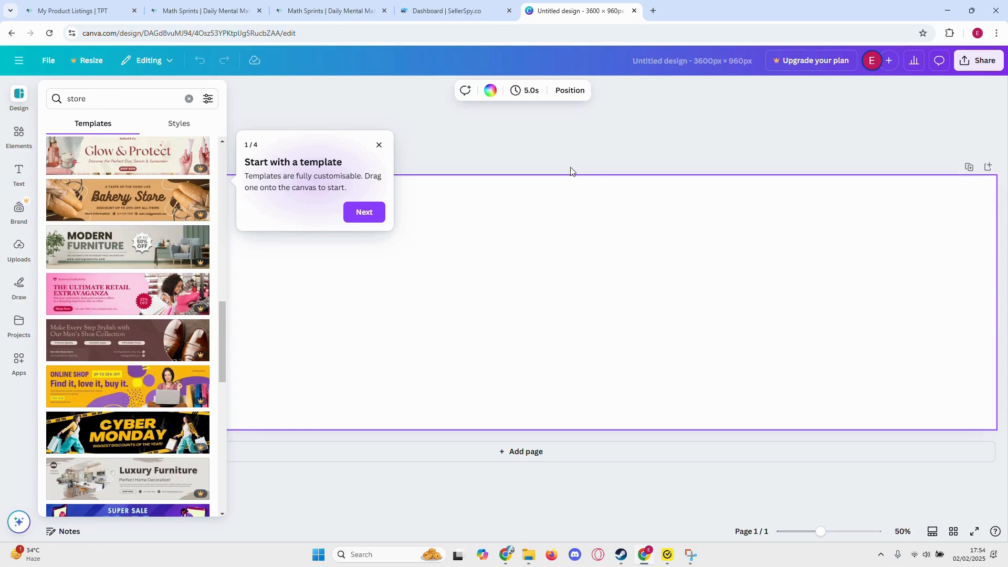
click(376, 145)
click(19, 136)
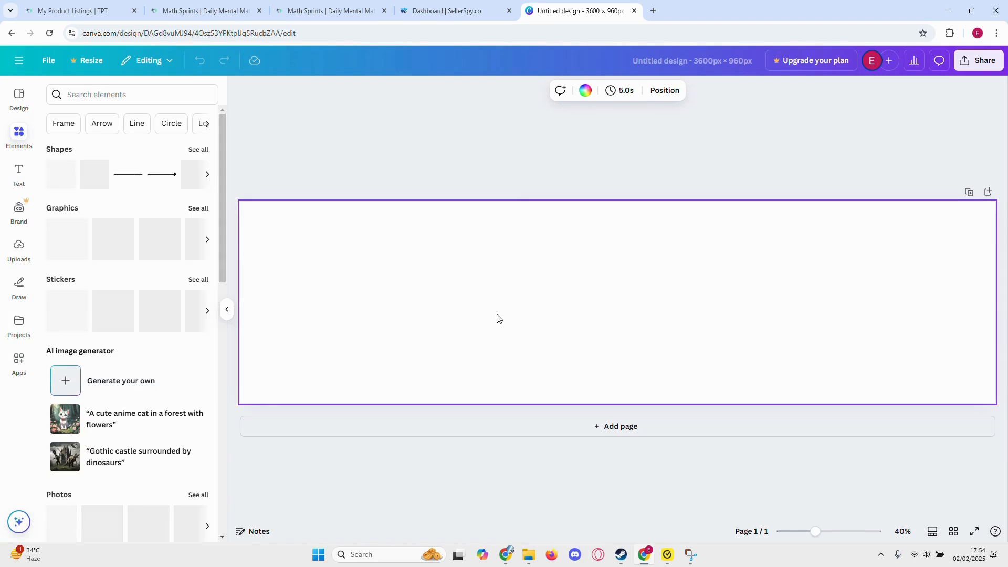
click(586, 91)
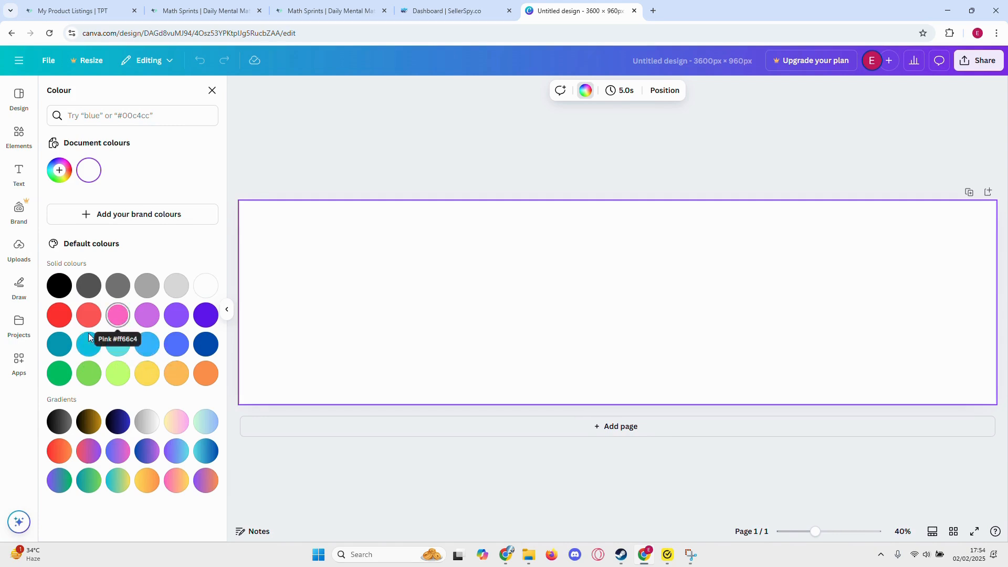
click(118, 344)
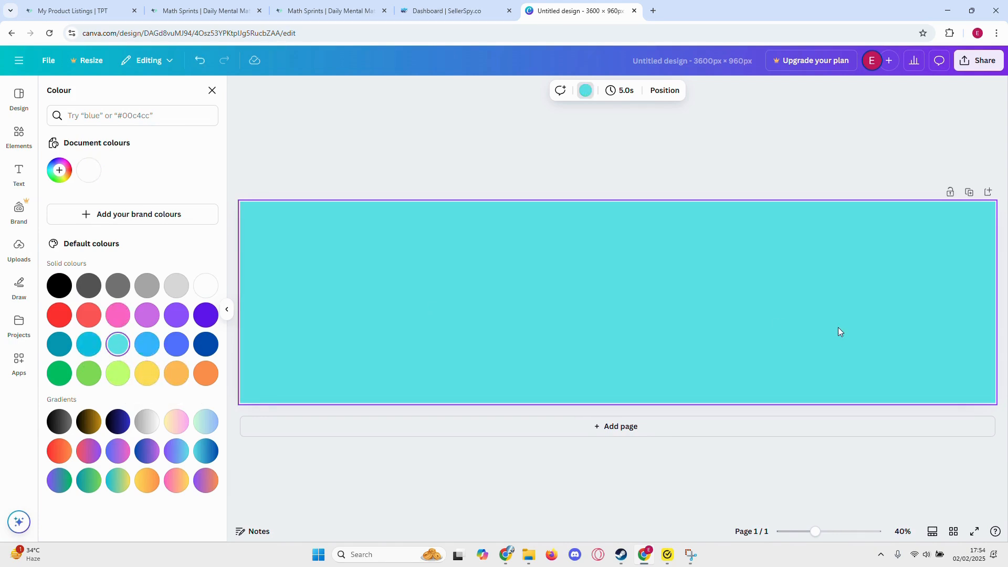
click(88, 344)
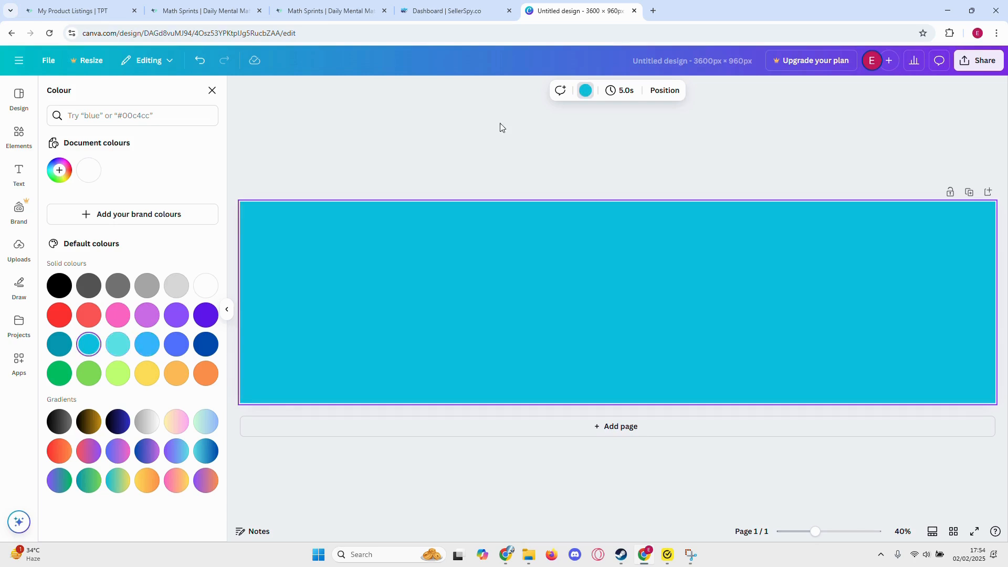
click(59, 170)
drag(182, 234, 156, 218)
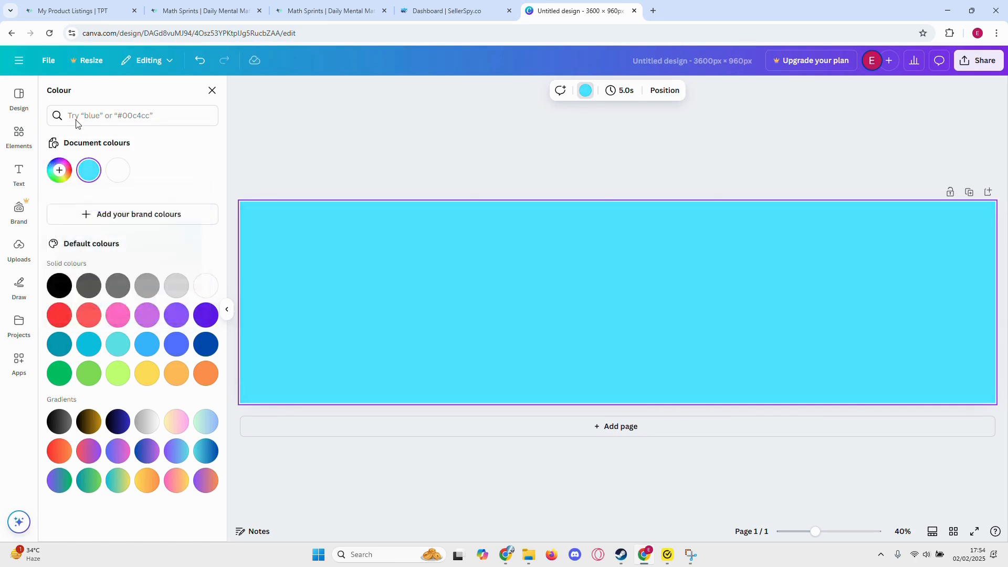
- Add a circle shape and enlarge it so its lower part extends below the page's bottom edge
click(27, 145)
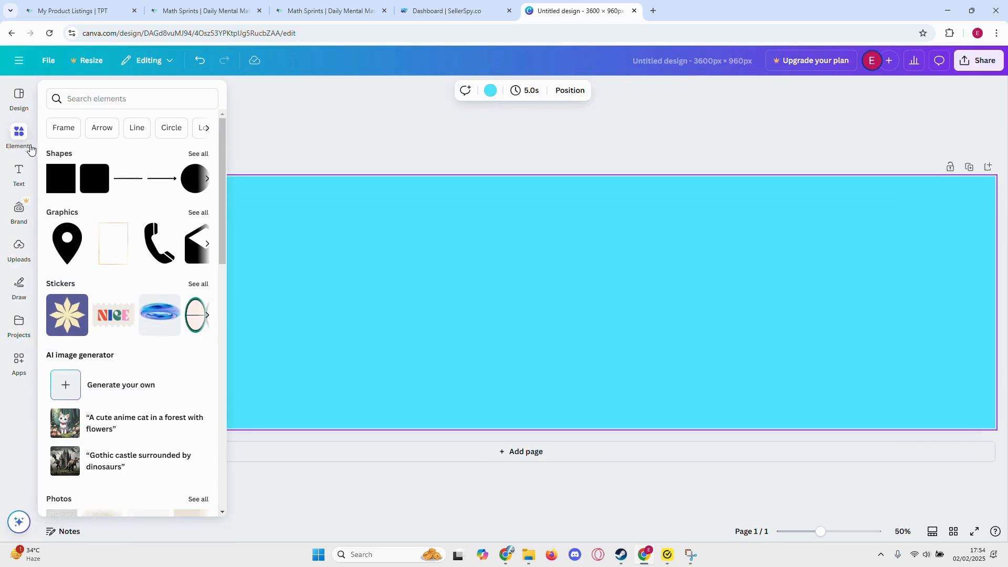
click(195, 179)
click(552, 328)
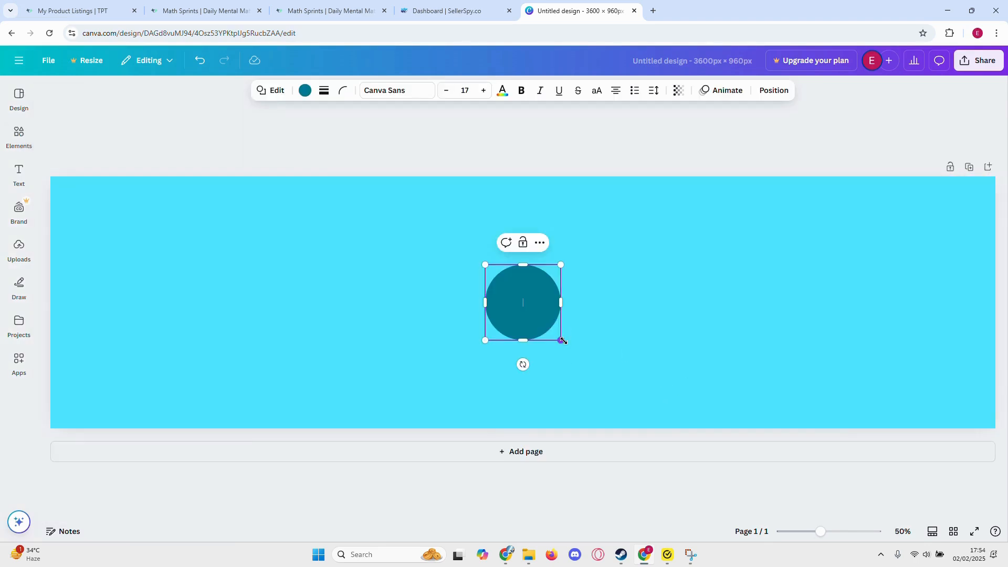
drag(560, 340, 851, 519)
mouse_move(636, 367)
mouse_down()
mouse_move(398, 348)
mouse_move(293, 367)
mouse_move(286, 387)
mouse_move(693, 409)
mouse_move(637, 356)
mouse_up()
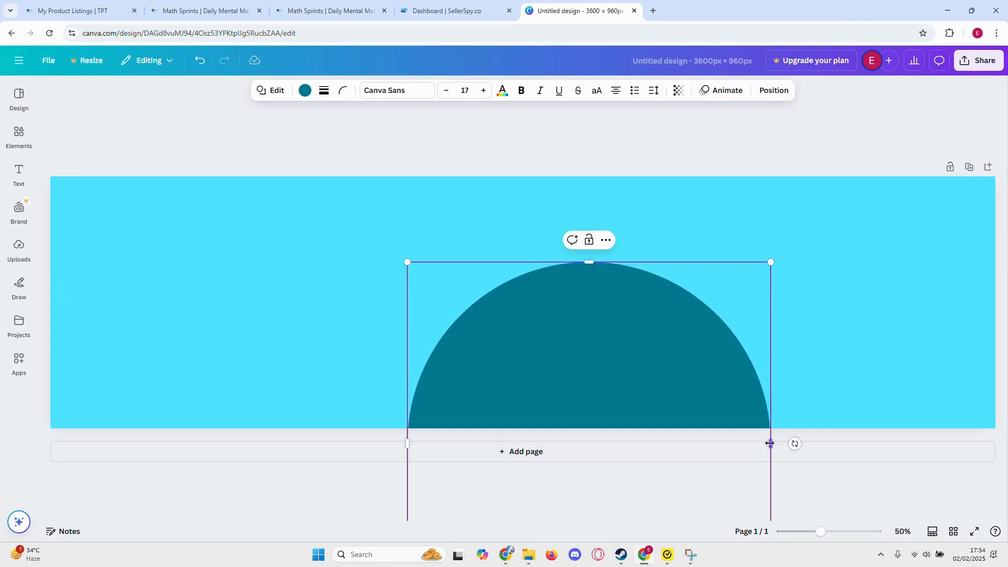
- Stretch the circle into a wide ellipse spanning the page from its left edge to its right edge
drag(770, 444, 990, 473)
drag(673, 346, 429, 358)
drag(674, 439, 995, 475)
click(19, 362)
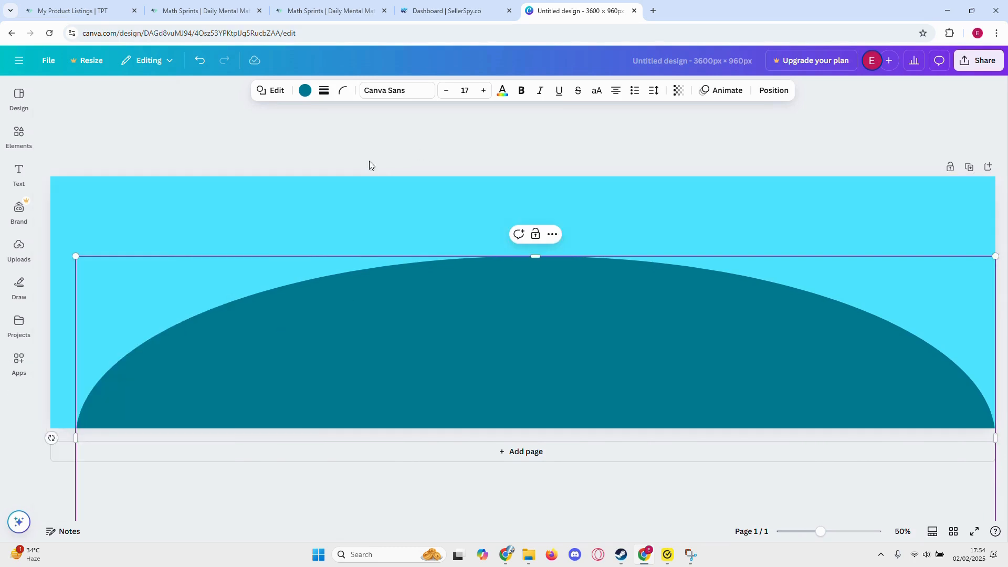
drag(77, 447, 51, 439)
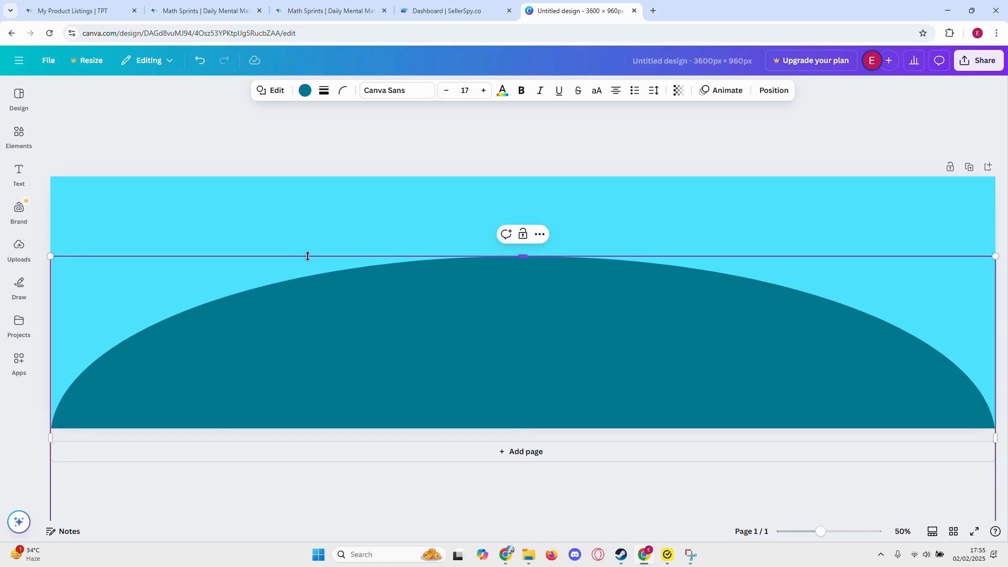
- Fill the wide ellipse with the custom green #4BD16D to form a hill
click(298, 92)
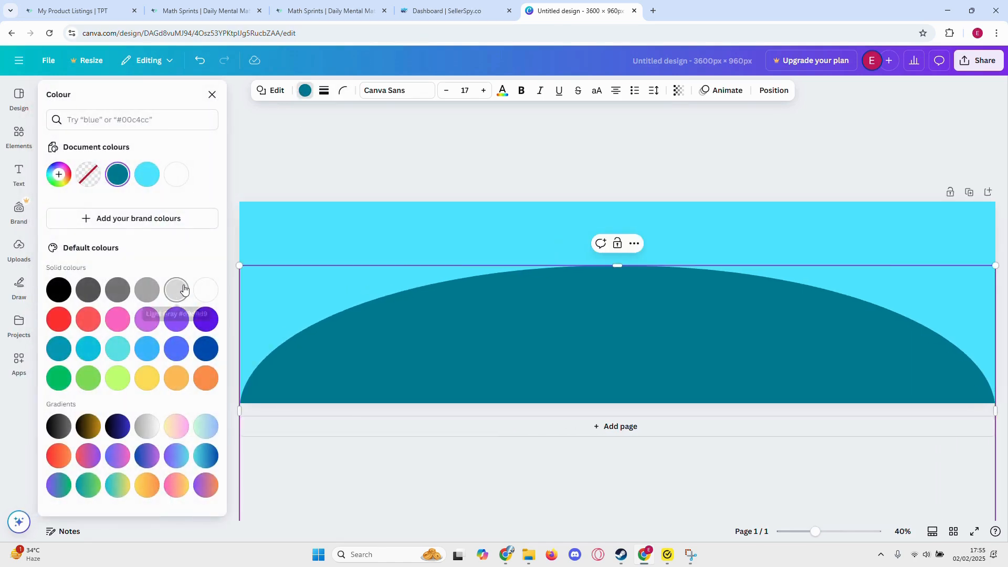
click(155, 174)
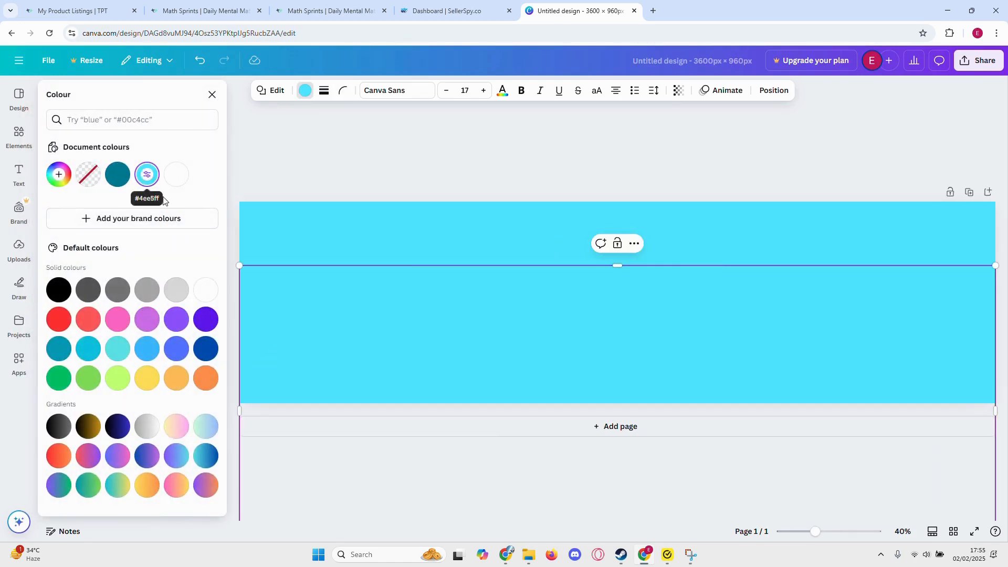
click(58, 174)
mouse_move(152, 240)
mouse_down()
mouse_move(168, 238)
mouse_move(137, 220)
mouse_move(132, 228)
mouse_move(161, 237)
mouse_move(149, 236)
mouse_up()
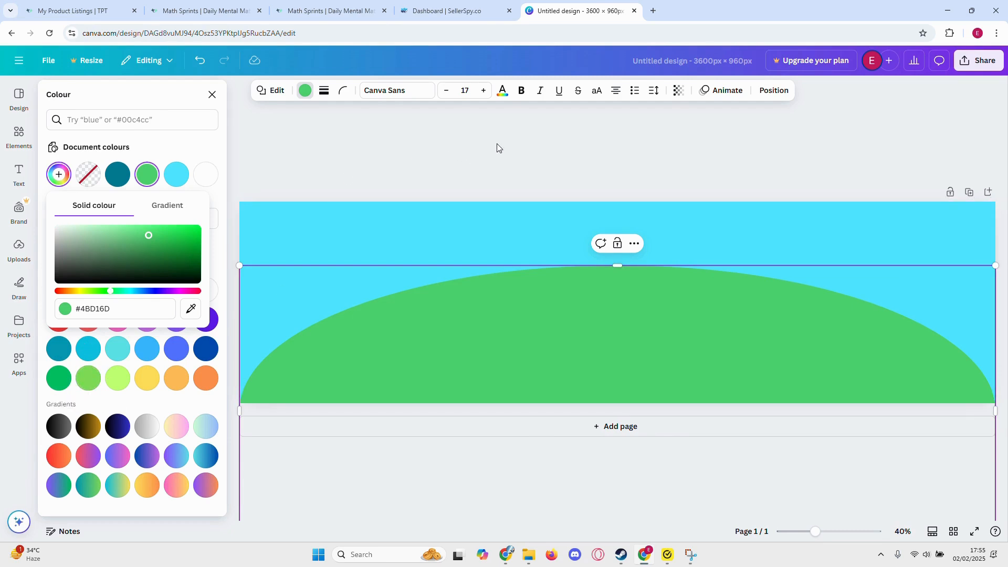
click(305, 90)
- Search the element graphics for "earth" and add the flat blue-and-green globe to the page
click(19, 136)
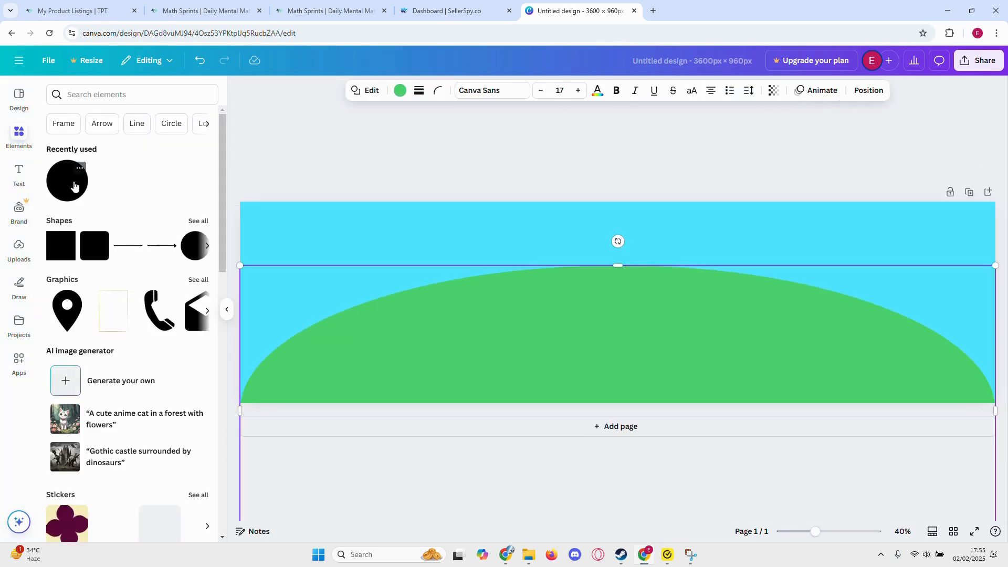
click(112, 96)
text(earth)
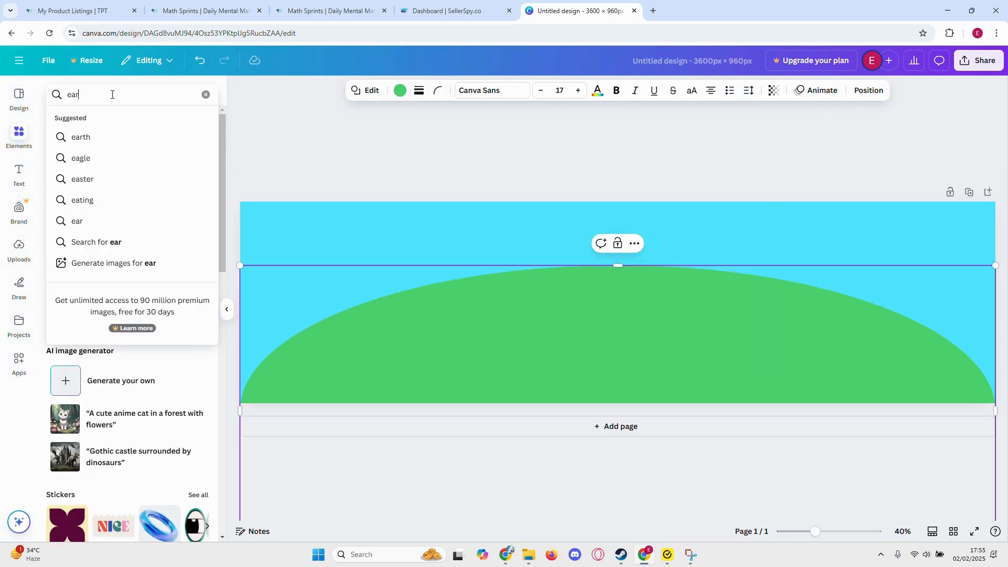
key(Return)
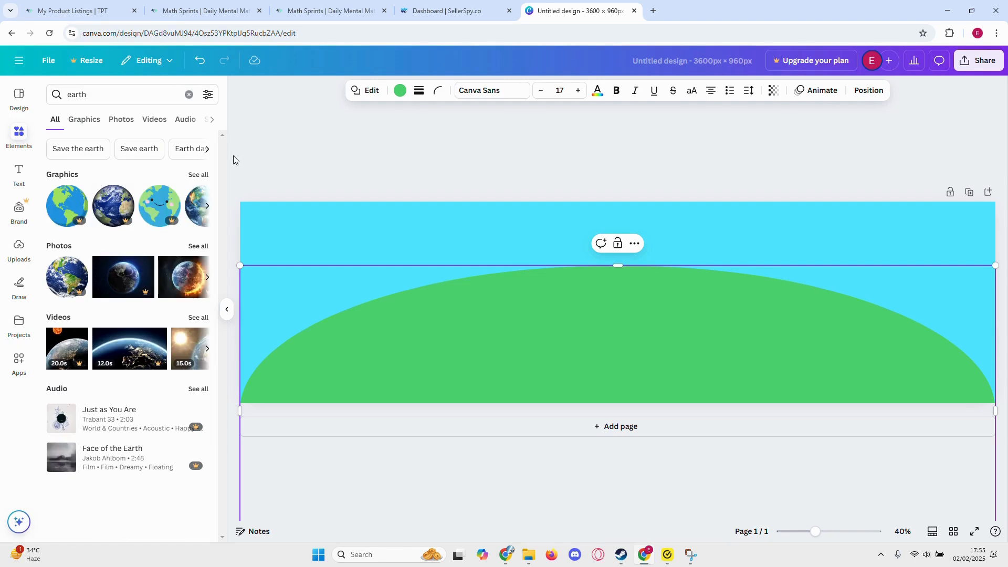
click(198, 176)
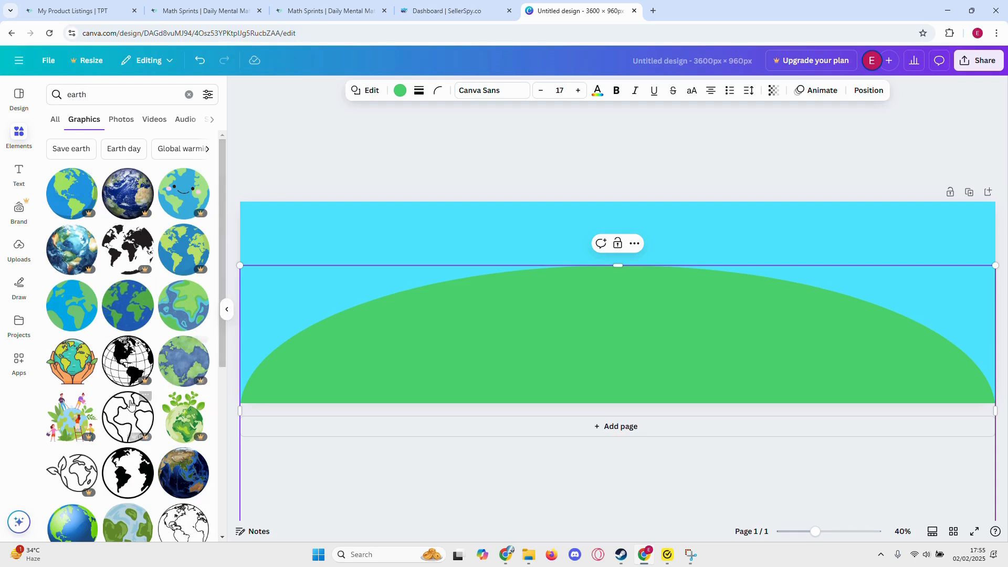
click(71, 305)
- Enlarge the globe and centre it horizontally with its lower half below the page's bottom edge, and delete the green ellipse
drag(658, 343, 945, 527)
drag(741, 312, 603, 315)
click(881, 344)
key(Delete)
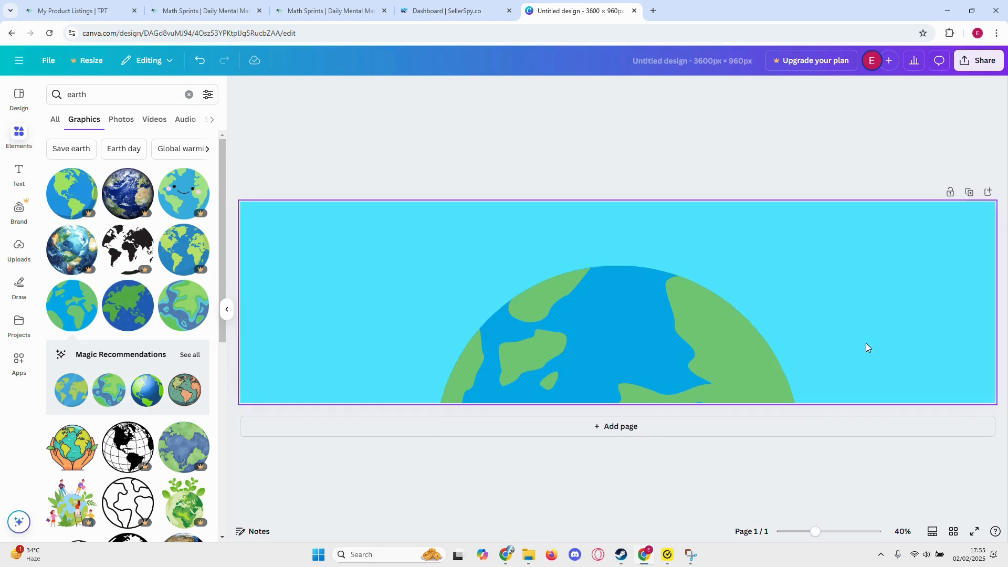
click(528, 390)
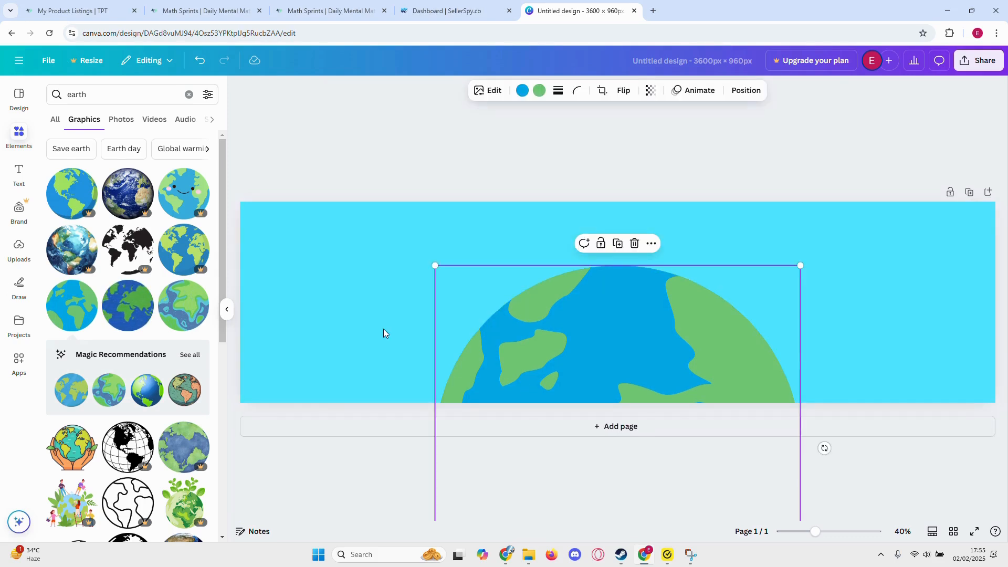
click(779, 173)
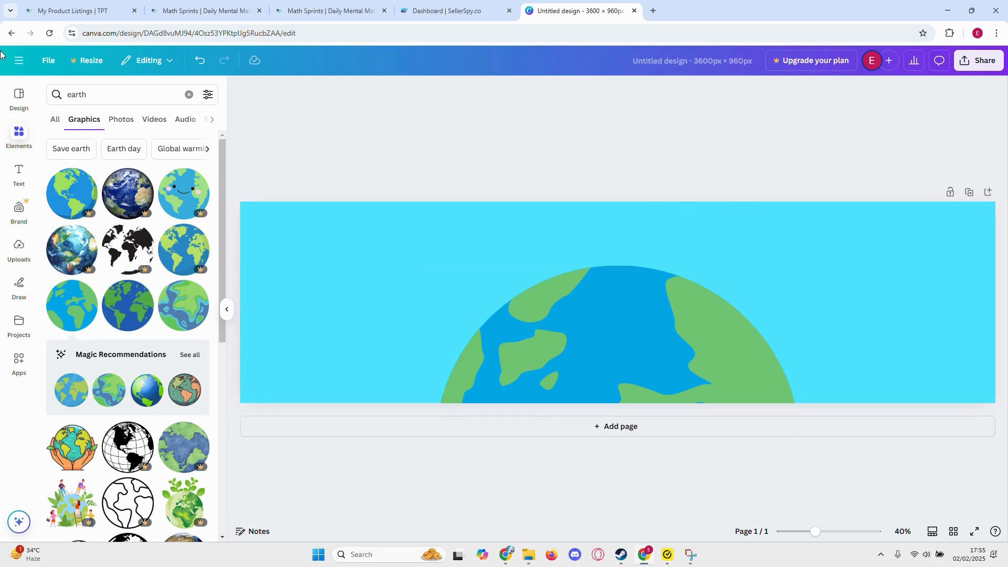
- Add a rounded square shape and stretch it over the globe into a wide panel with an even margin inside the page edges
click(29, 135)
click(187, 100)
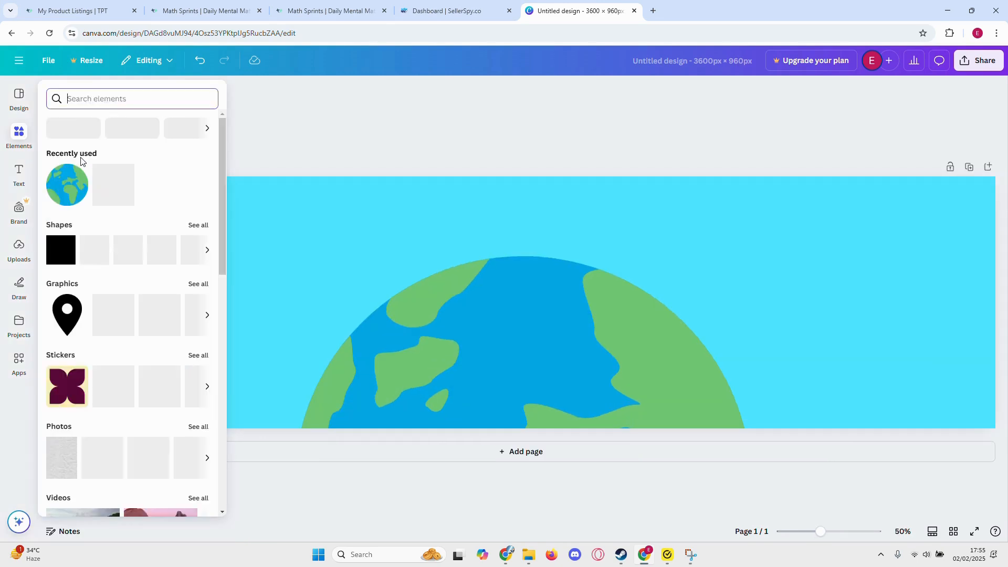
click(100, 256)
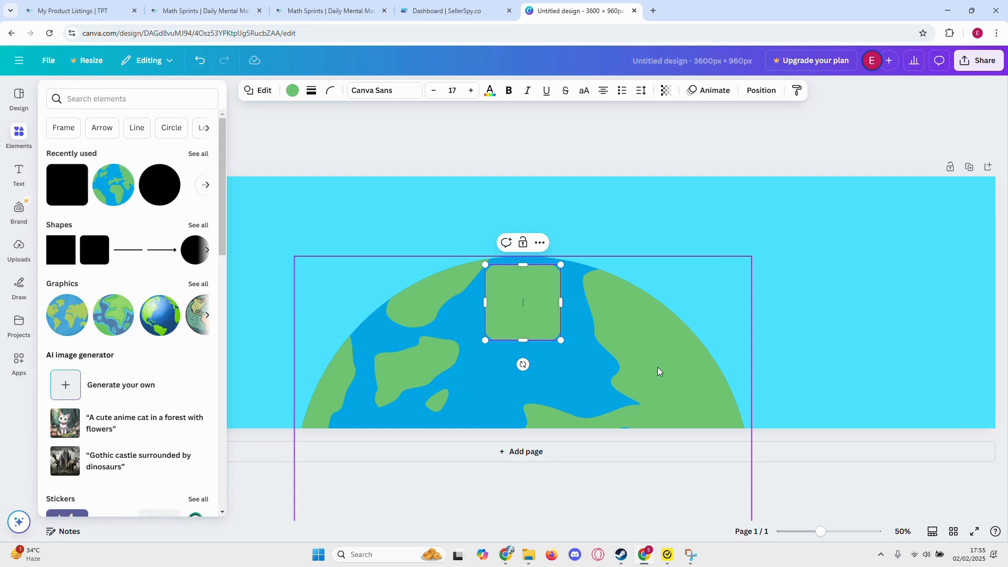
drag(561, 303, 970, 323)
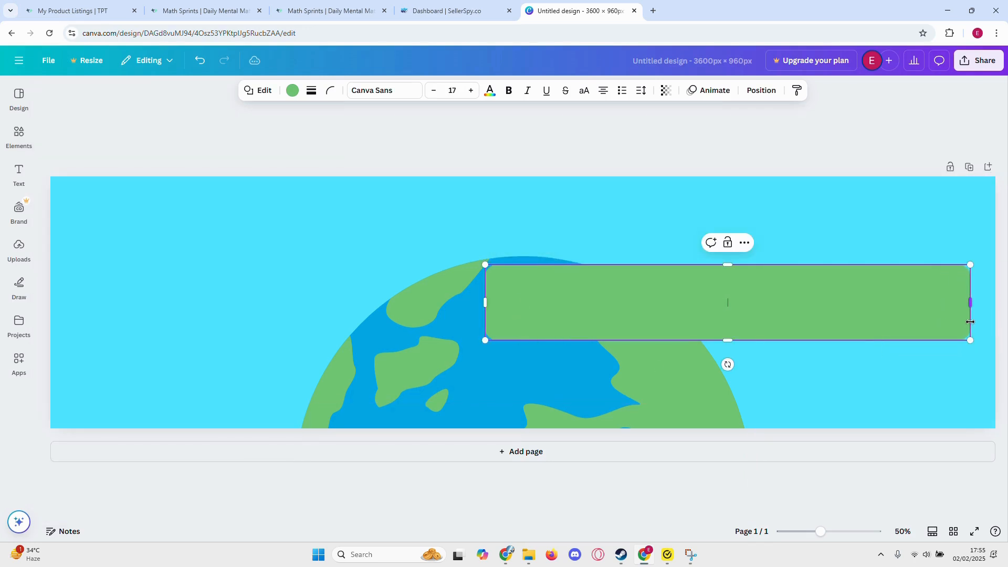
drag(485, 303, 76, 284)
drag(523, 265, 522, 202)
drag(523, 340, 524, 406)
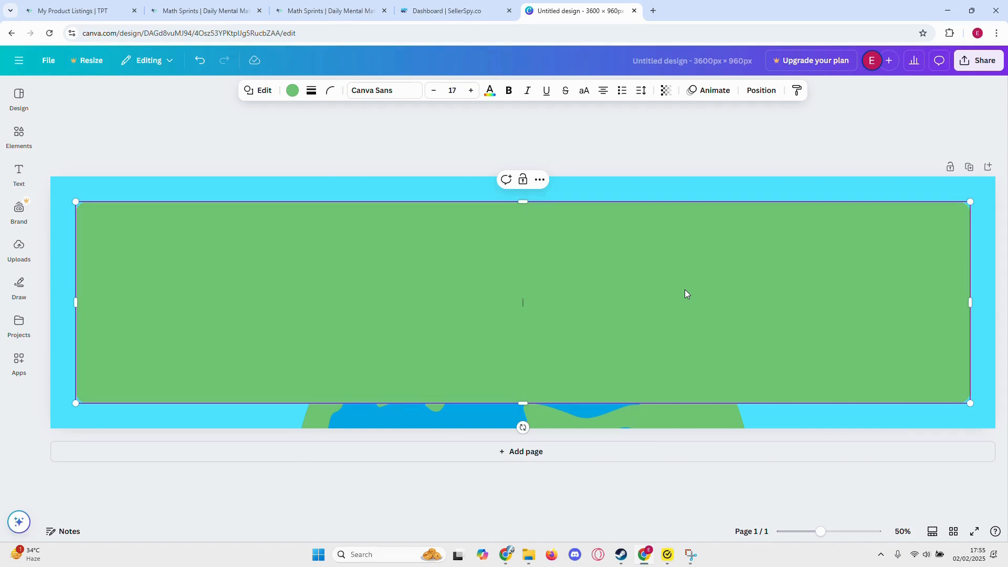
- Make the green rounded panel semi-transparent so the globe shows through it
click(666, 90)
drag(691, 134, 641, 134)
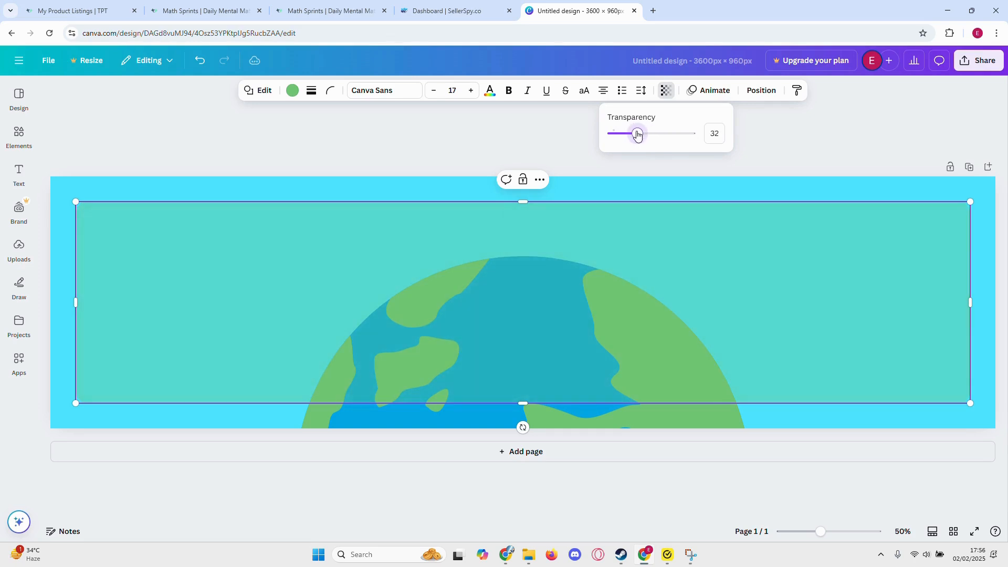
click(864, 144)
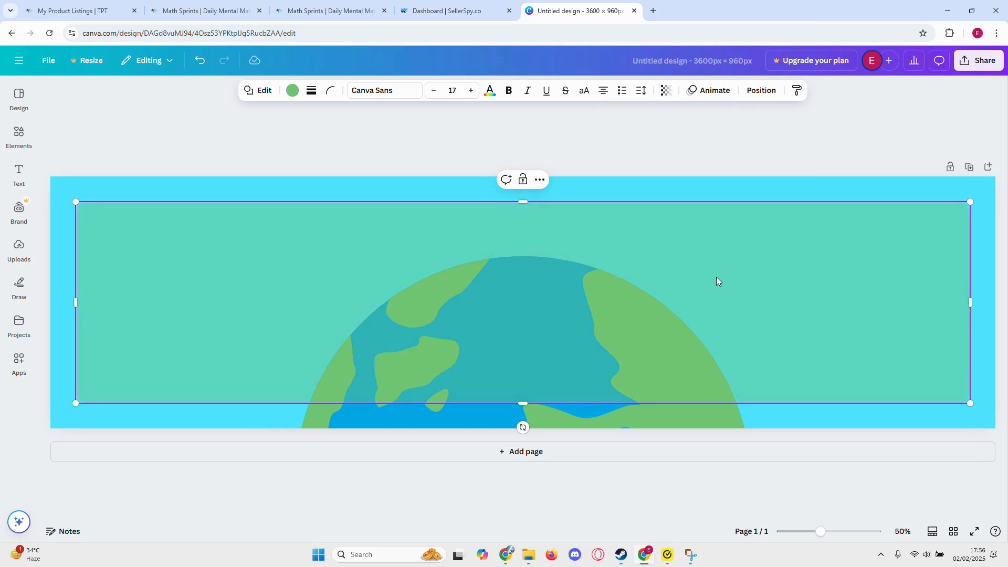
click(812, 166)
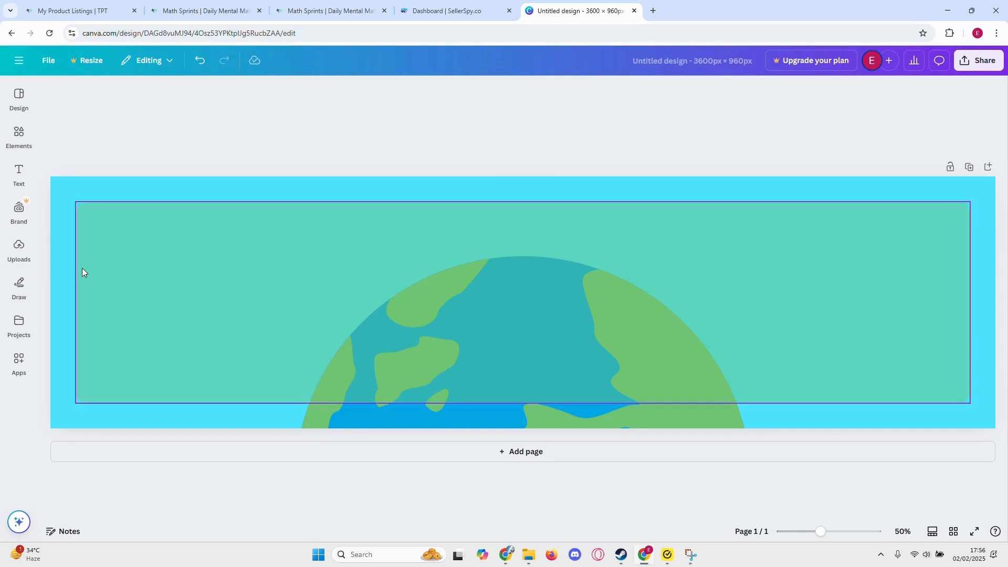
- Search the elements for "logo" and list all of the matching graphics
click(26, 107)
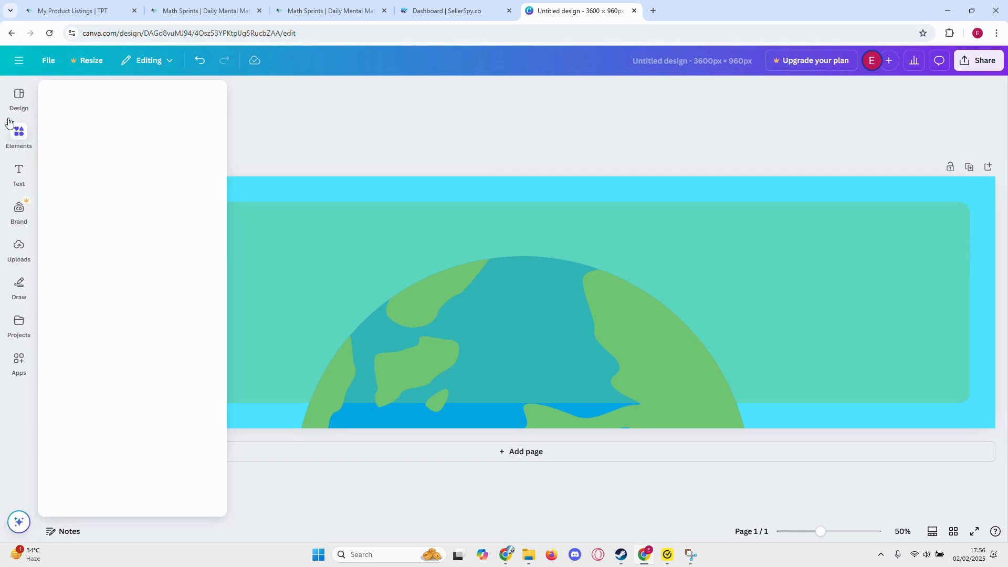
click(28, 141)
click(100, 95)
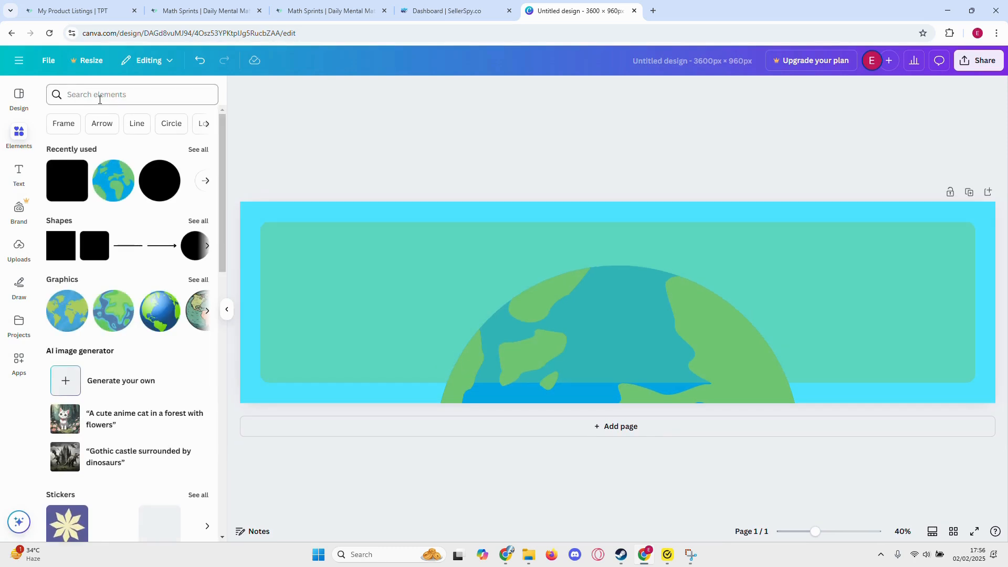
text(logo)
key(Return)
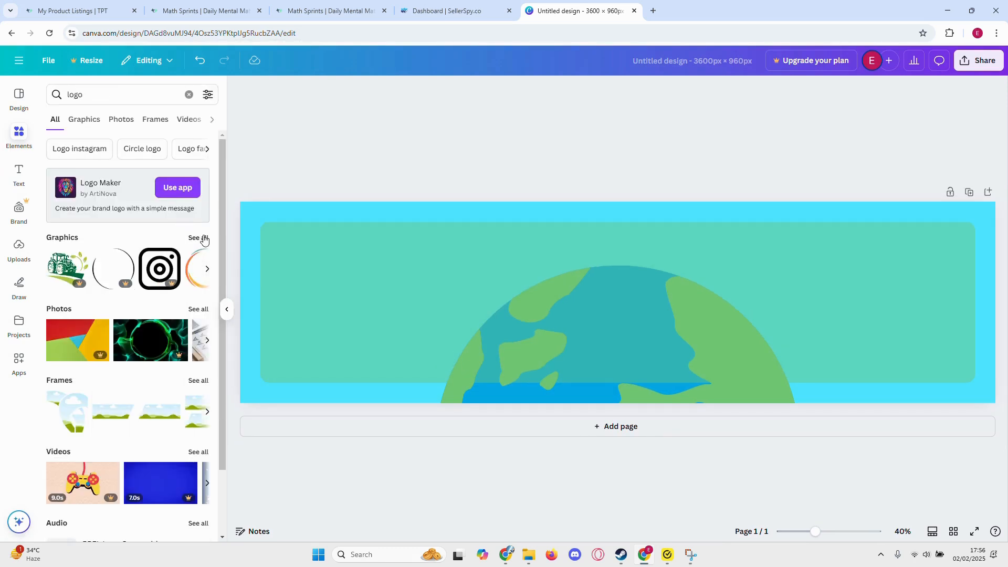
click(199, 237)
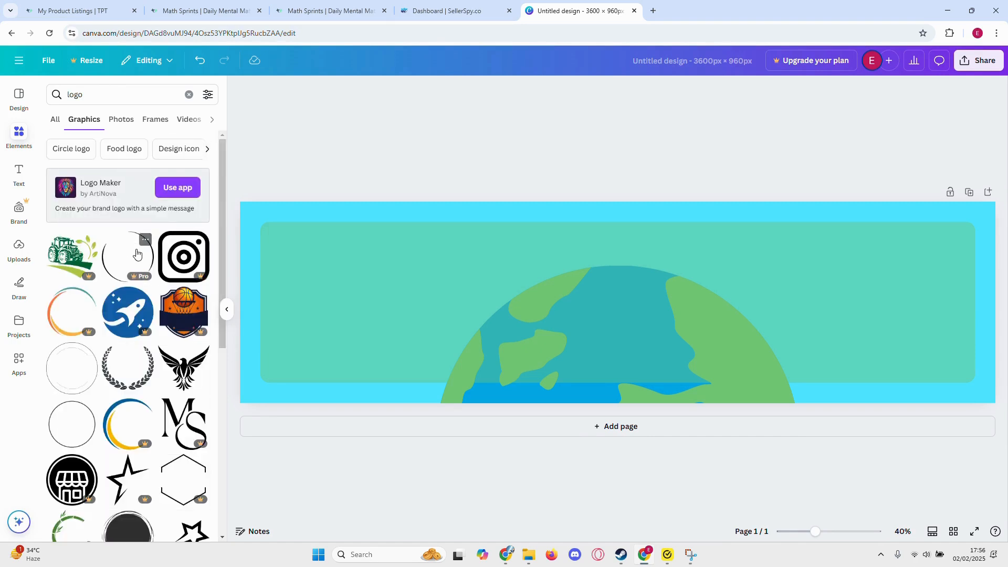
- Add the double-ring graphic with orange and green arcs, then size and place it inside the panel's left end
scroll(84, 399, down, 1)
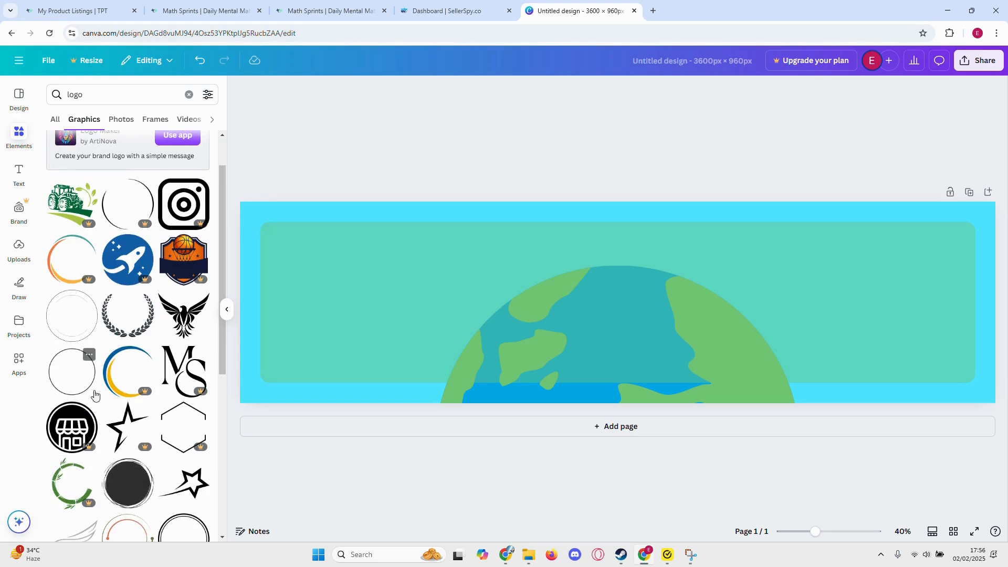
scroll(101, 418, down, 1)
scroll(103, 420, down, 2)
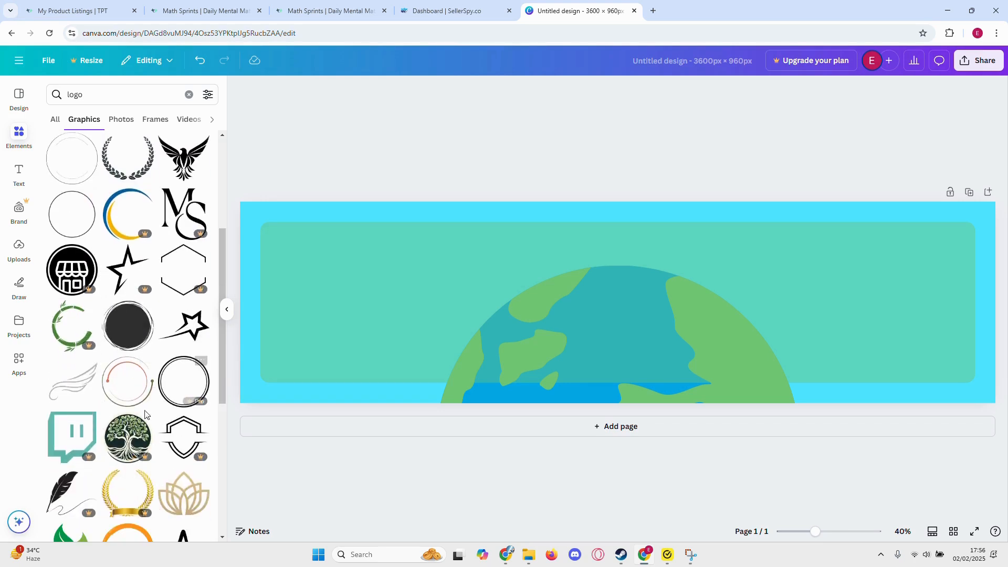
click(127, 381)
drag(601, 321, 329, 316)
drag(382, 343, 355, 312)
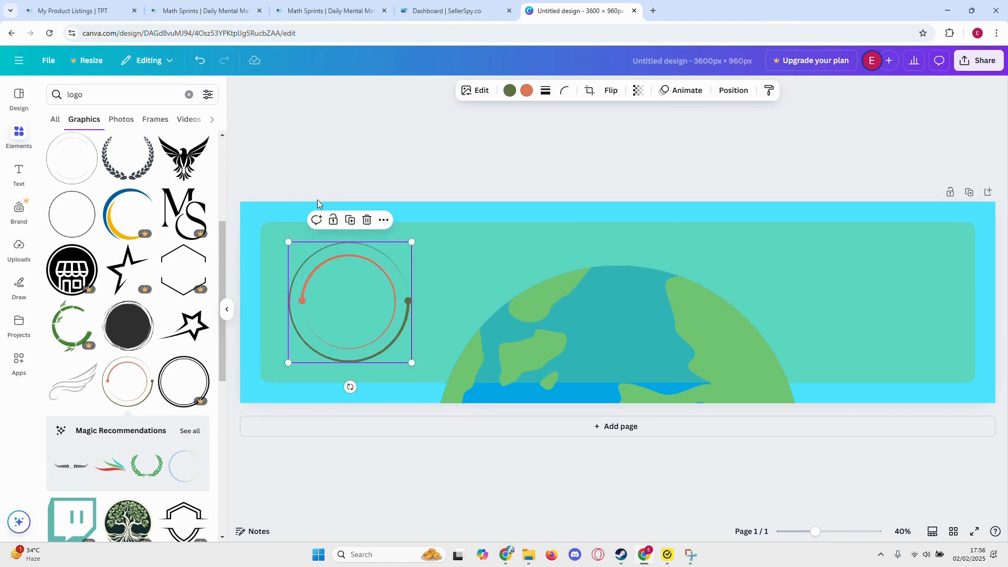
- Add a heading reading "Earth Poetree Education" to the banner
click(15, 169)
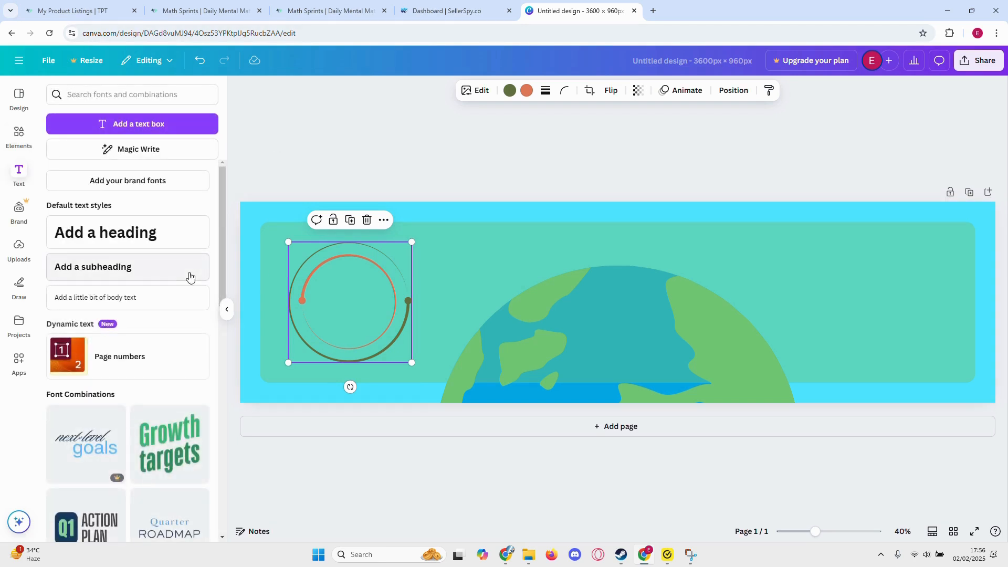
click(134, 234)
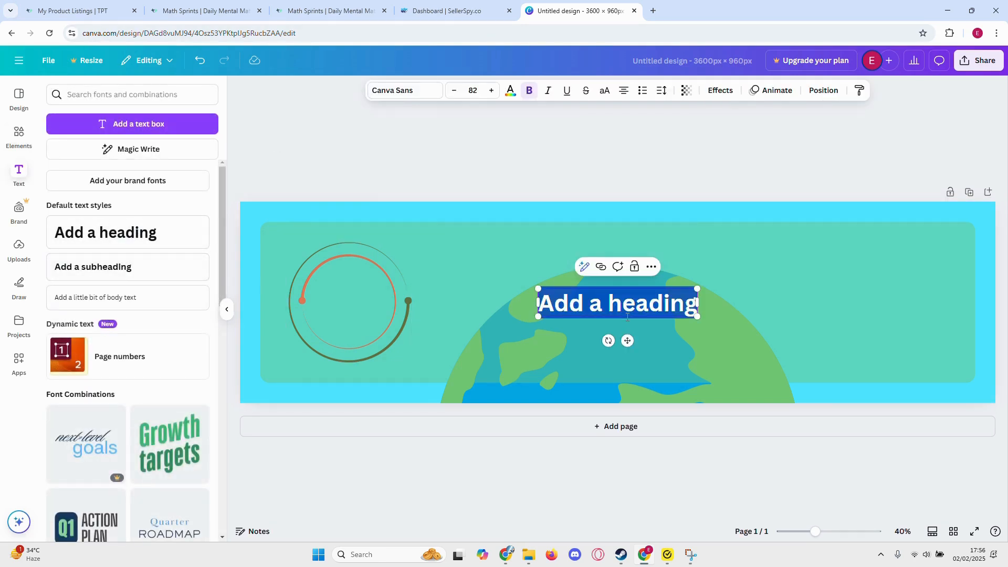
text(Eart)
text(oet)
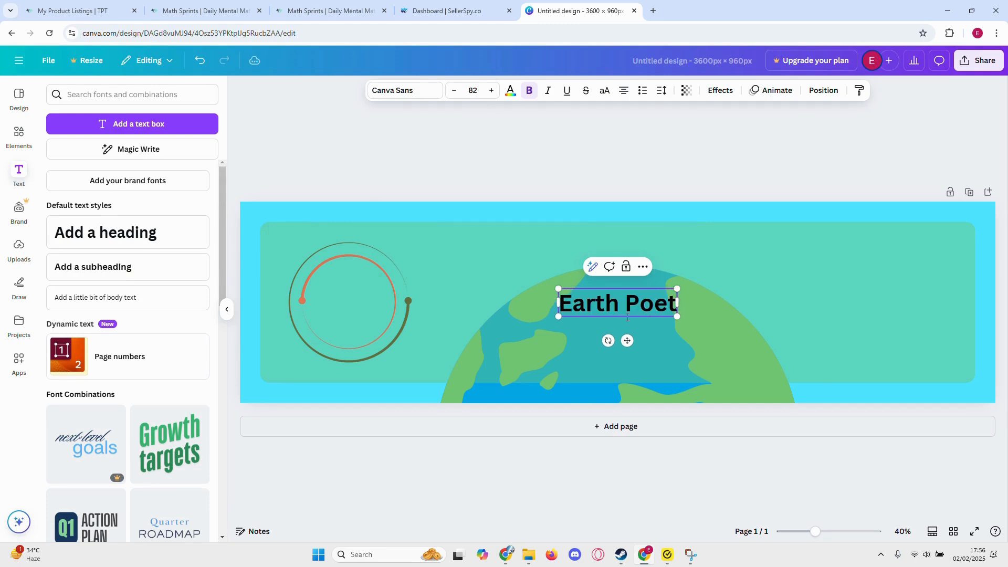
text(ree Education)
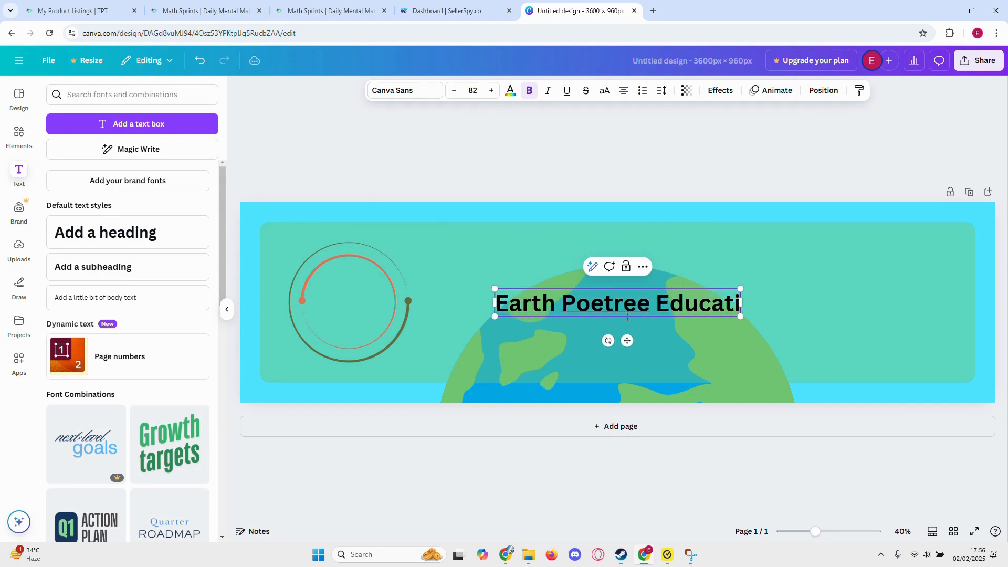
- Set the heading's font to Schoolbell
click(401, 90)
scroll(134, 358, down, 8)
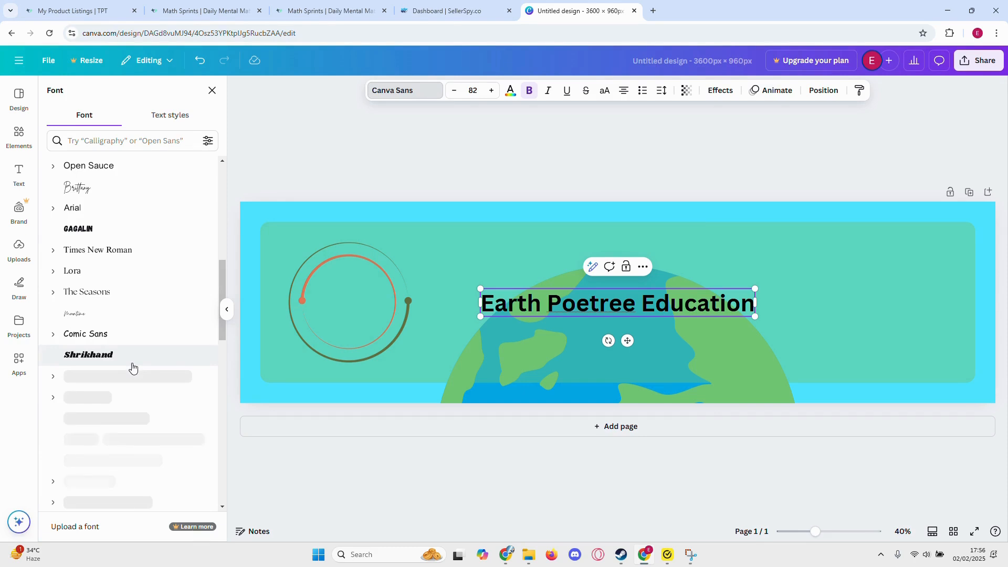
click(103, 143)
text(schoolbell)
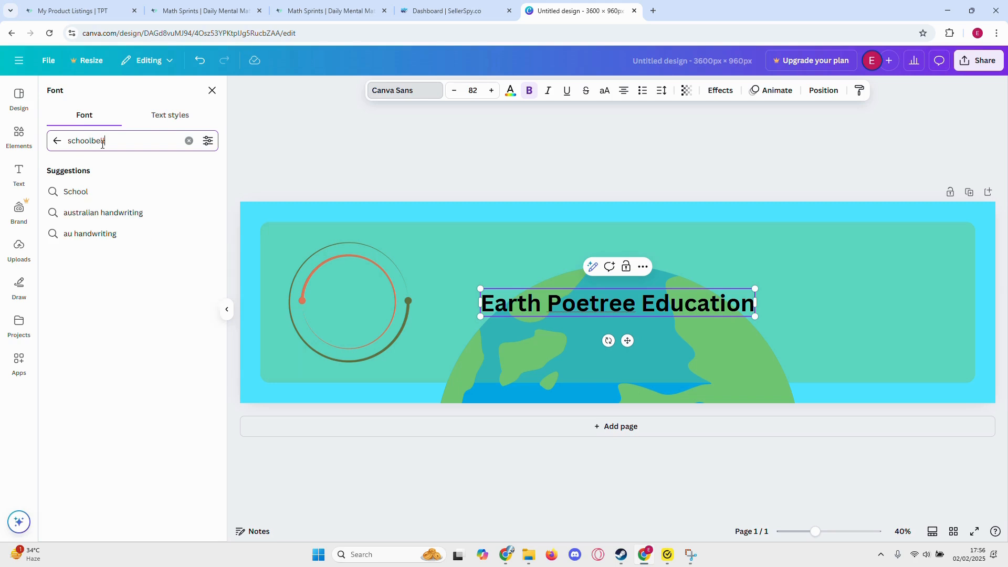
click(101, 184)
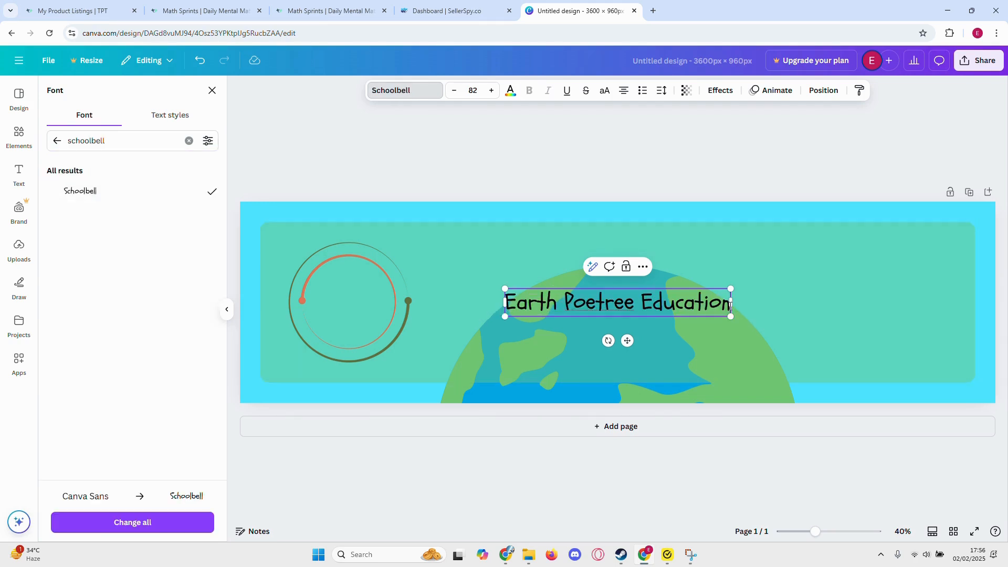
- Wrap the heading onto three lines, shrink it to font size 57.6 and centre it inside the double-ring logo
drag(731, 303, 356, 306)
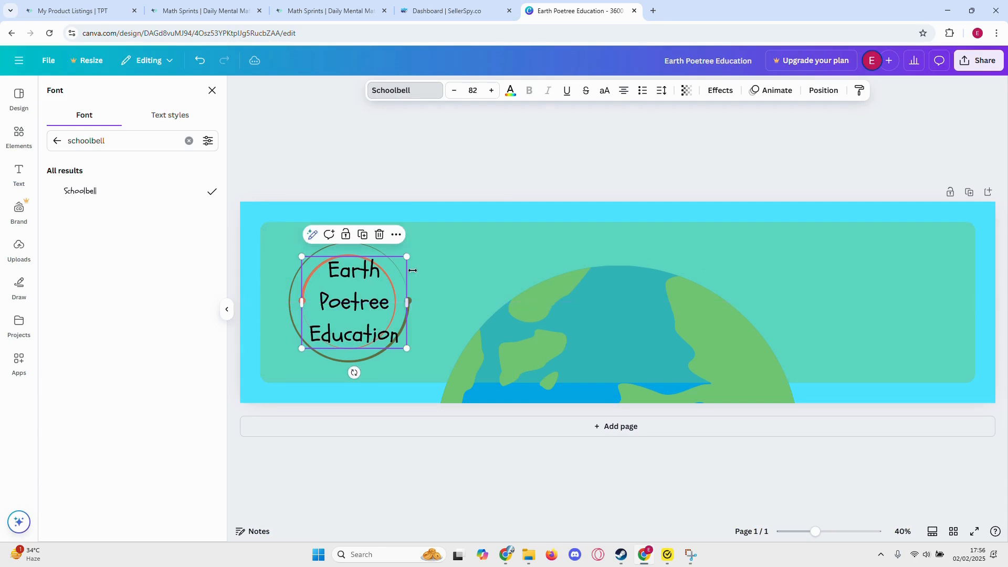
drag(406, 256, 375, 284)
drag(348, 322, 354, 305)
click(625, 163)
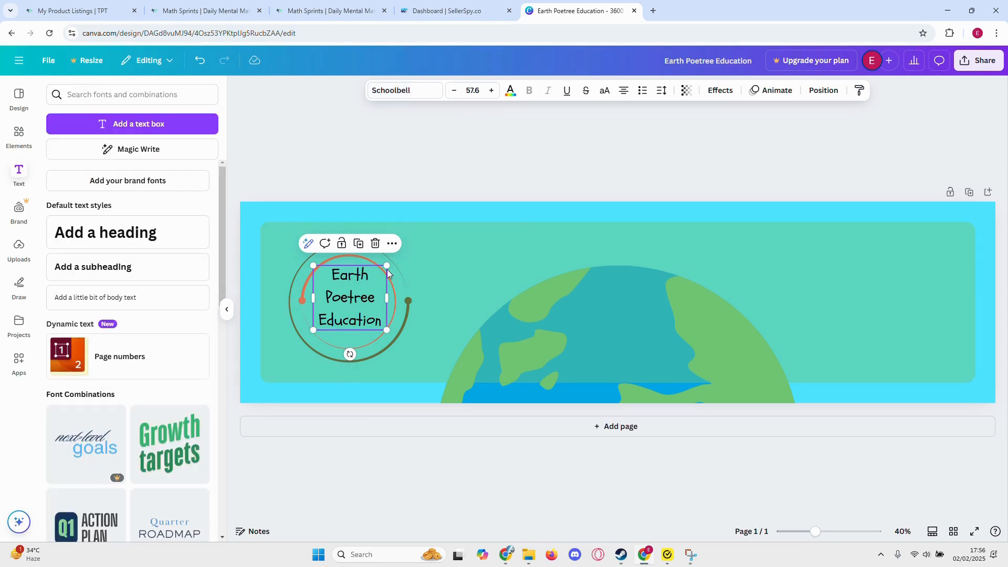
click(443, 213)
click(342, 309)
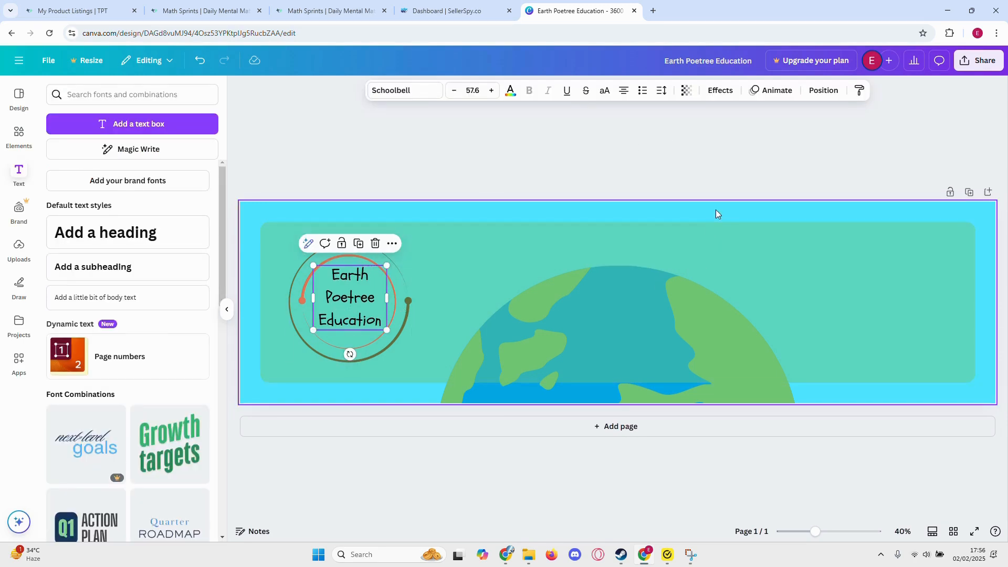
click(734, 158)
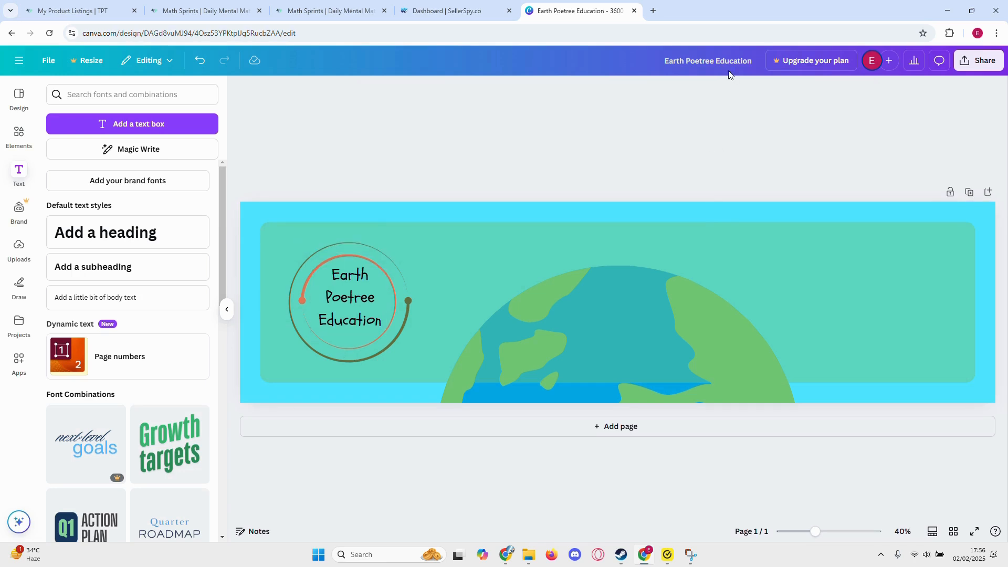
- Duplicate the logo text onto the panel's right part and replace it with "Printables", "Handouts" and "Presentations" on separate lines
click(343, 302)
key(ctrl+d)
drag(365, 318, 814, 314)
text(Print)
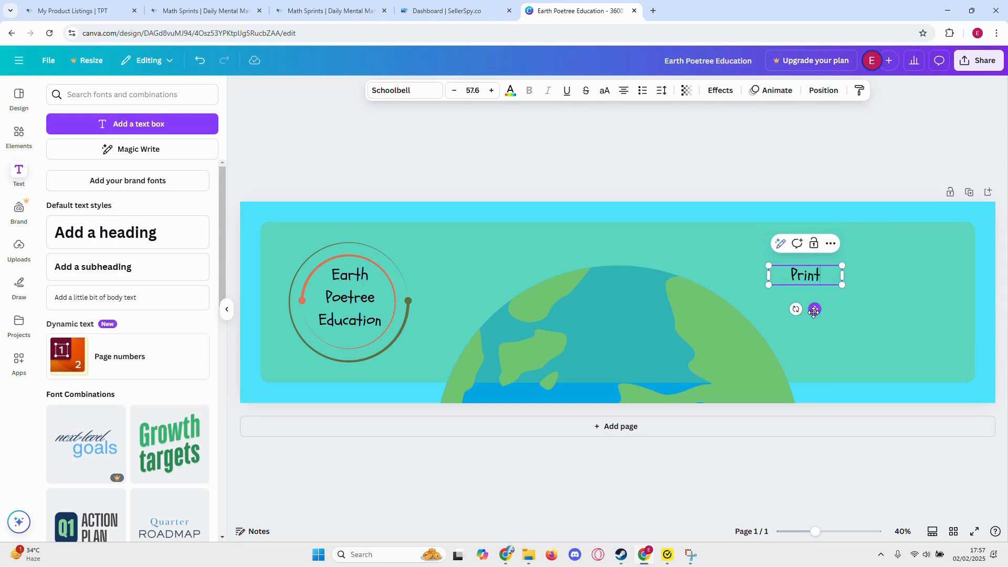
text(ables)
key(Return)
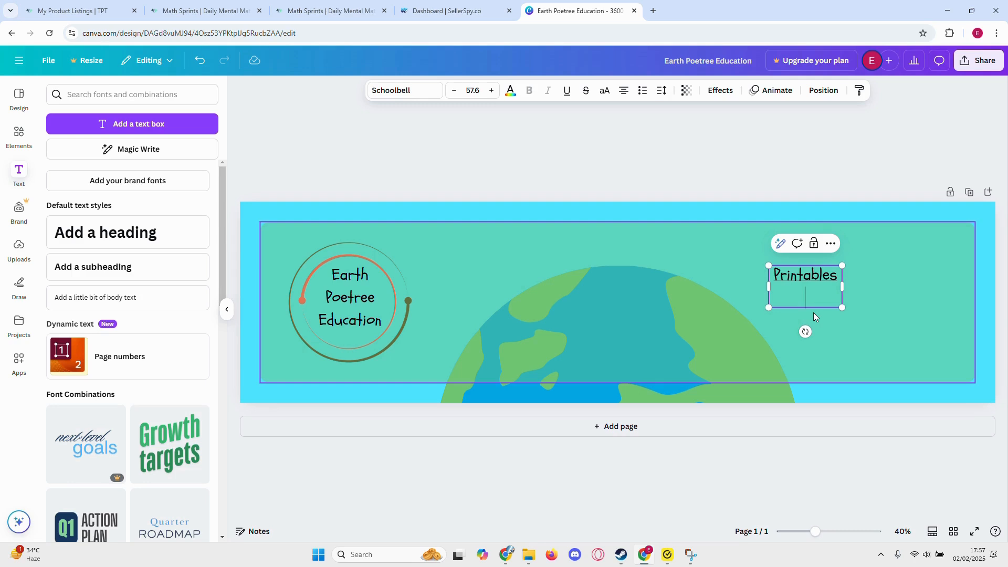
text(Handouts)
key(Return)
text(Presentations)
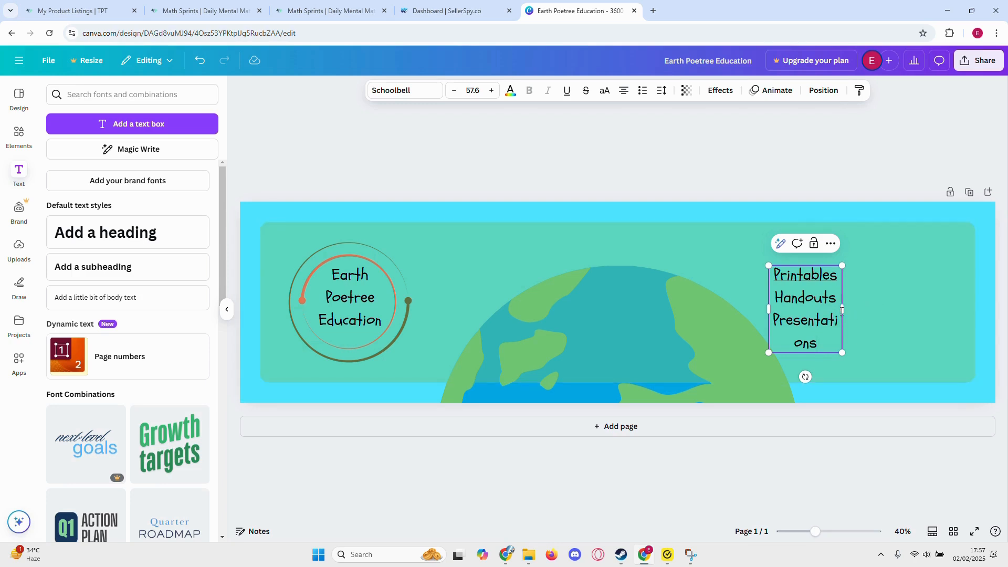
- Enlarge the product-type text to font size 107 and fit it inside the panel's right part
drag(844, 304, 957, 387)
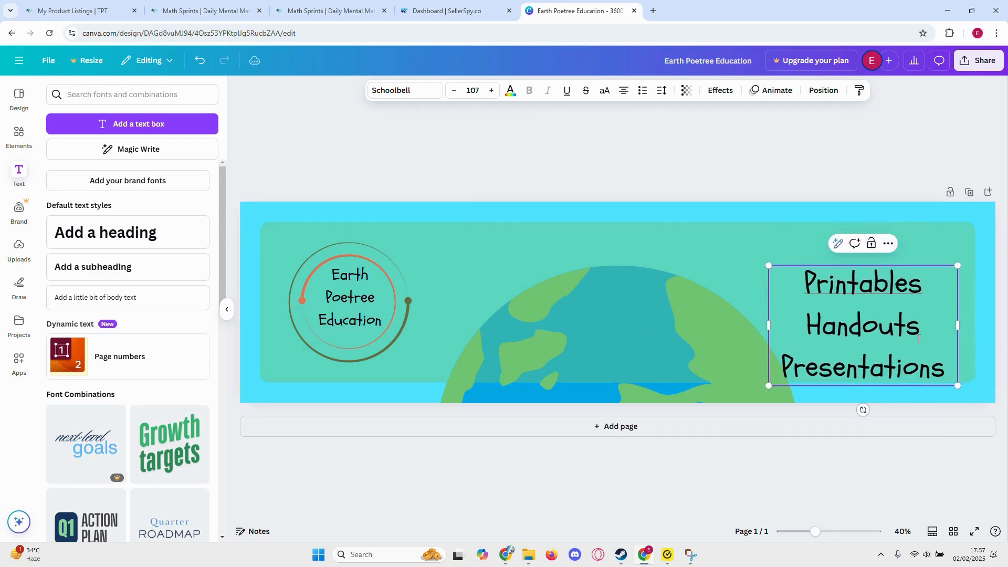
drag(882, 319, 885, 296)
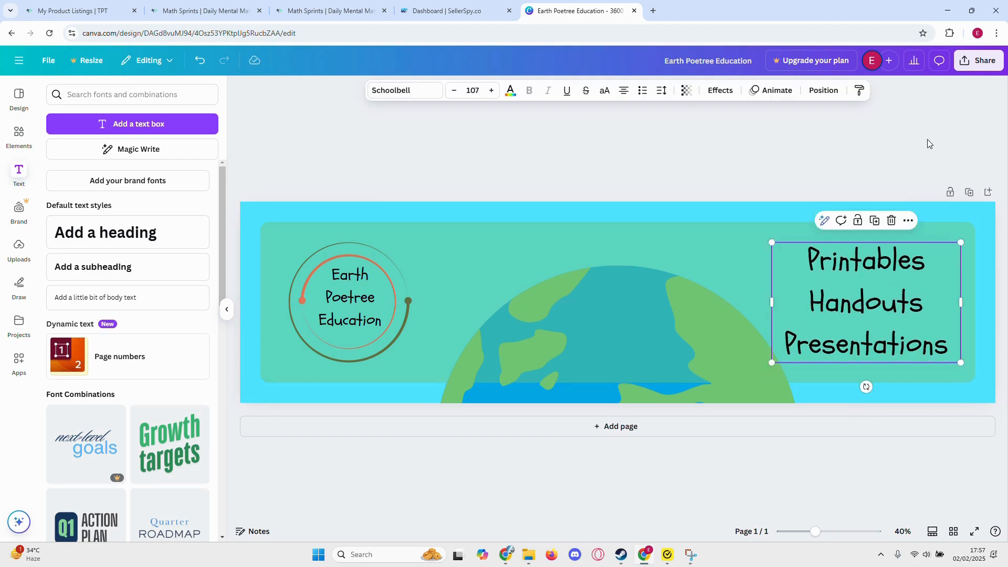
click(906, 126)
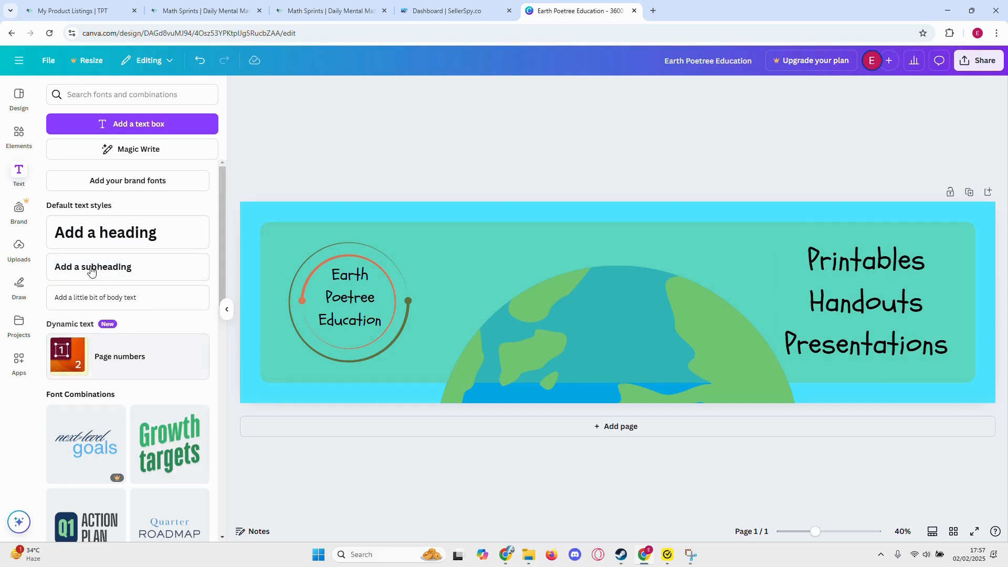
- Search the graphics for "ppt" and place the outlined PowerPoint file icon just left of the product-type text
scroll(128, 353, down, 7)
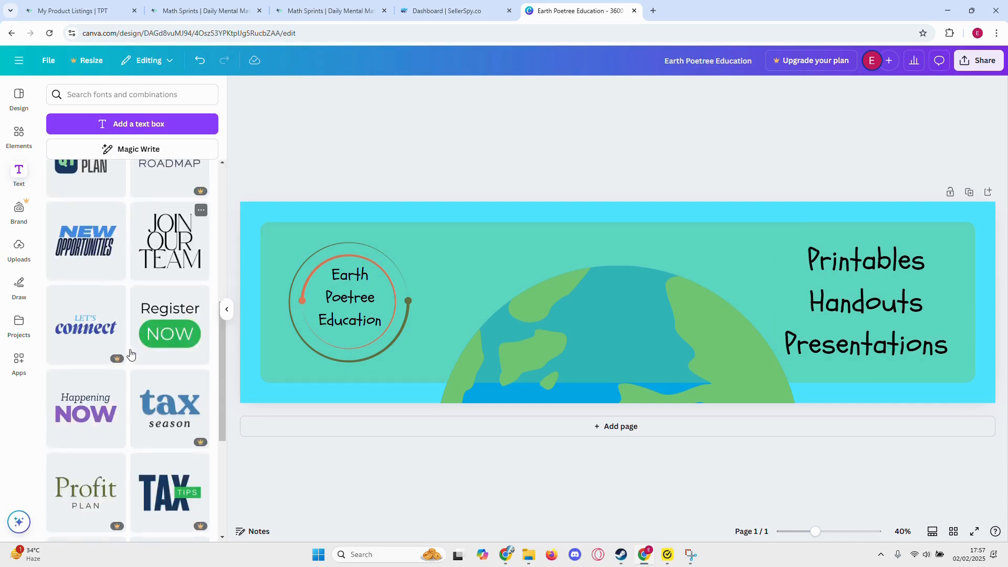
scroll(129, 353, up, 7)
click(19, 134)
click(134, 95)
text(ppt)
key(Return)
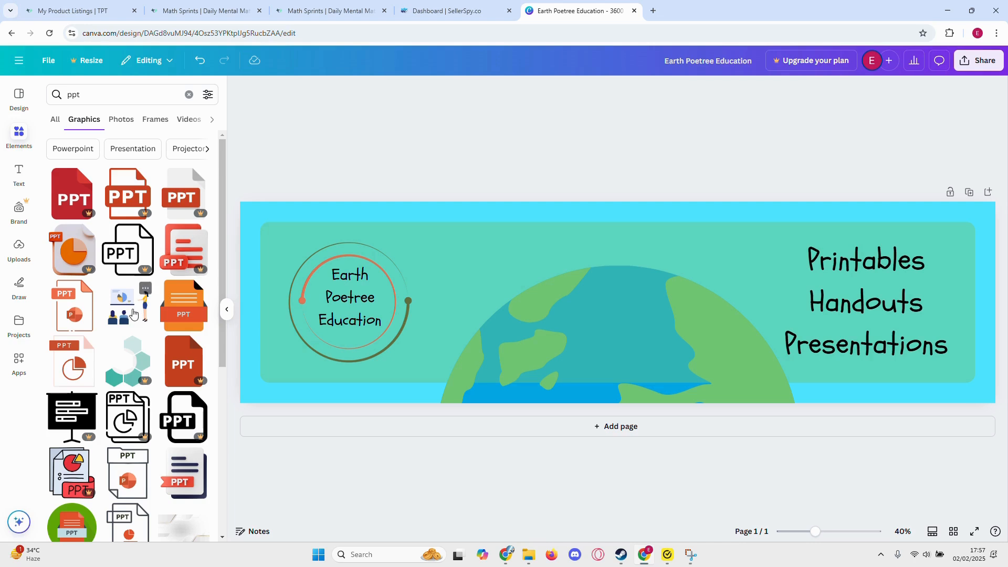
click(74, 314)
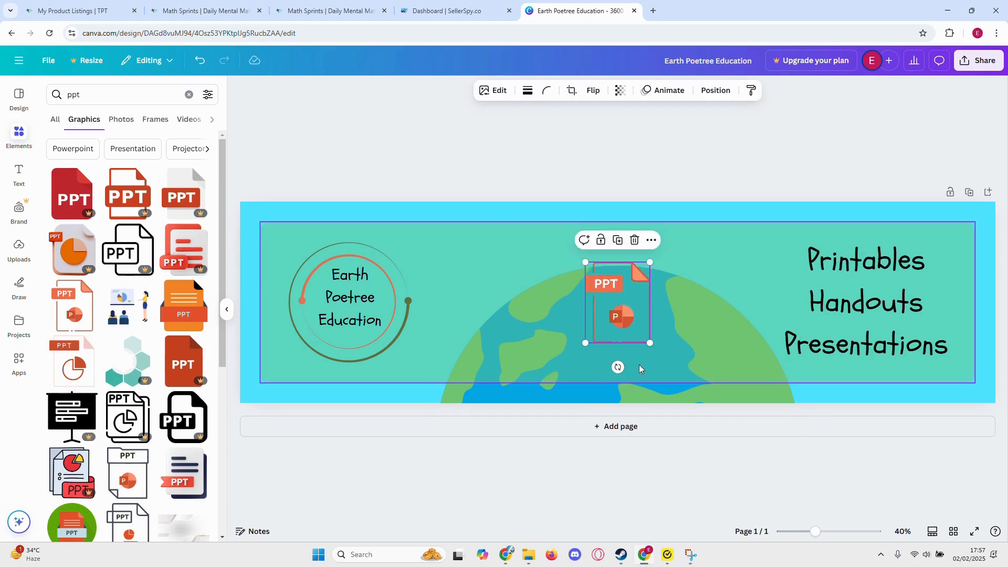
drag(615, 319, 753, 330)
- Search the graphics for "doc" and add the blue outlined document icon mid-banner, level with the PPT icon
double_click(110, 90)
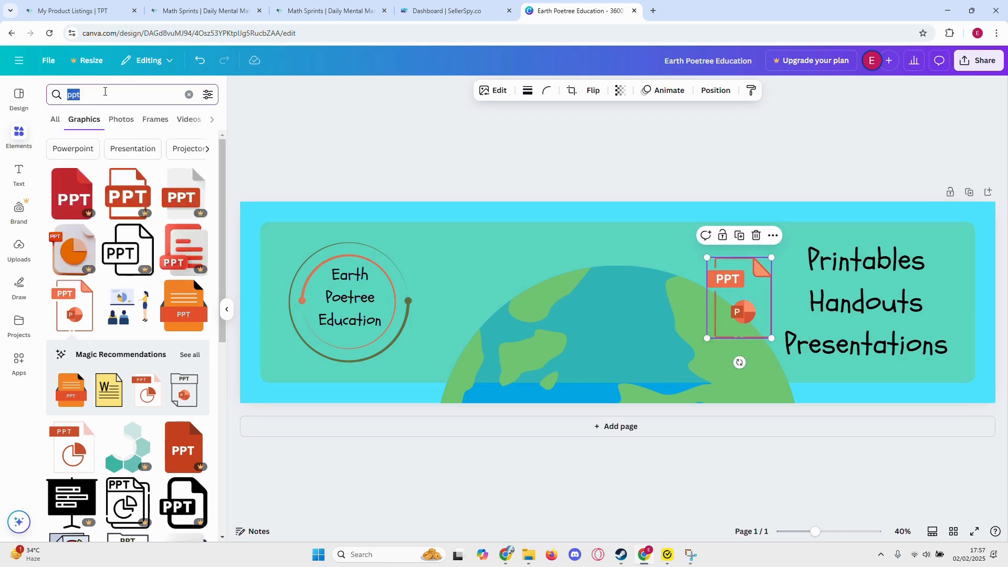
text(doc)
key(Return)
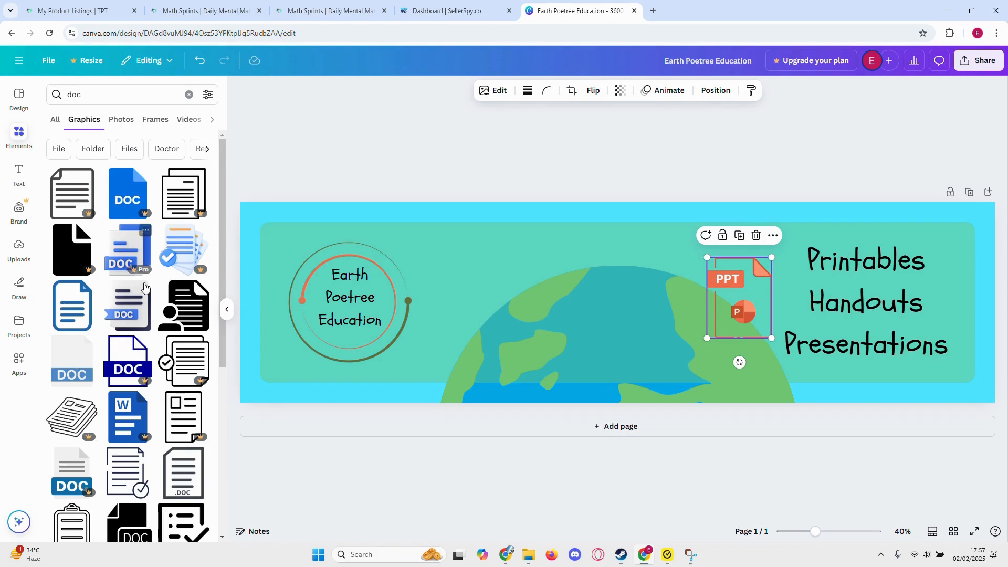
click(80, 322)
mouse_move(611, 333)
mouse_down()
mouse_move(669, 321)
mouse_move(600, 329)
mouse_move(612, 328)
mouse_up()
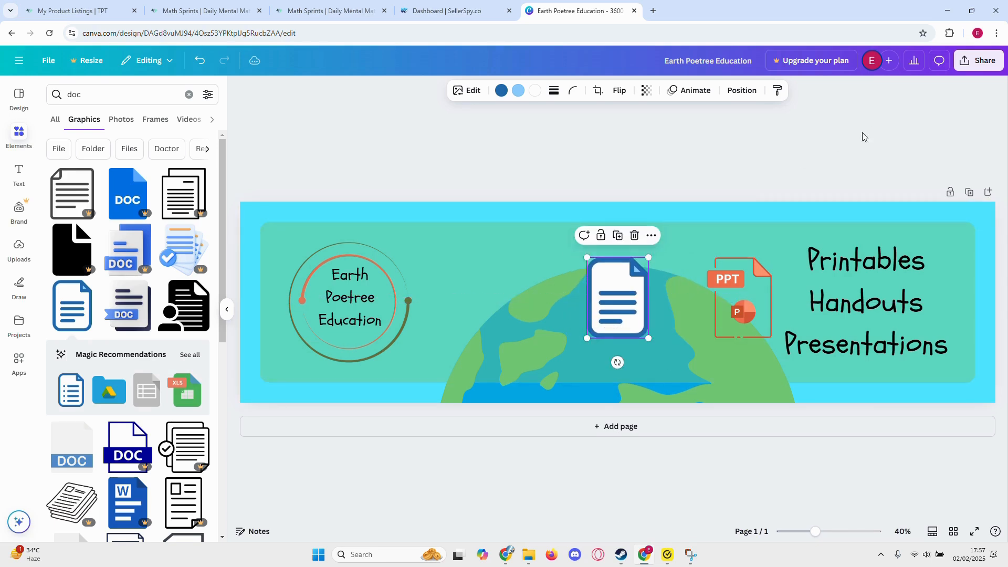
click(843, 179)
- Search the graphics for "print outs", add the swan picture and place it, shrunk, between the ring logo and the document icon
click(102, 94)
key(BackSpace)
key(BackSpace)
key(BackSpace)
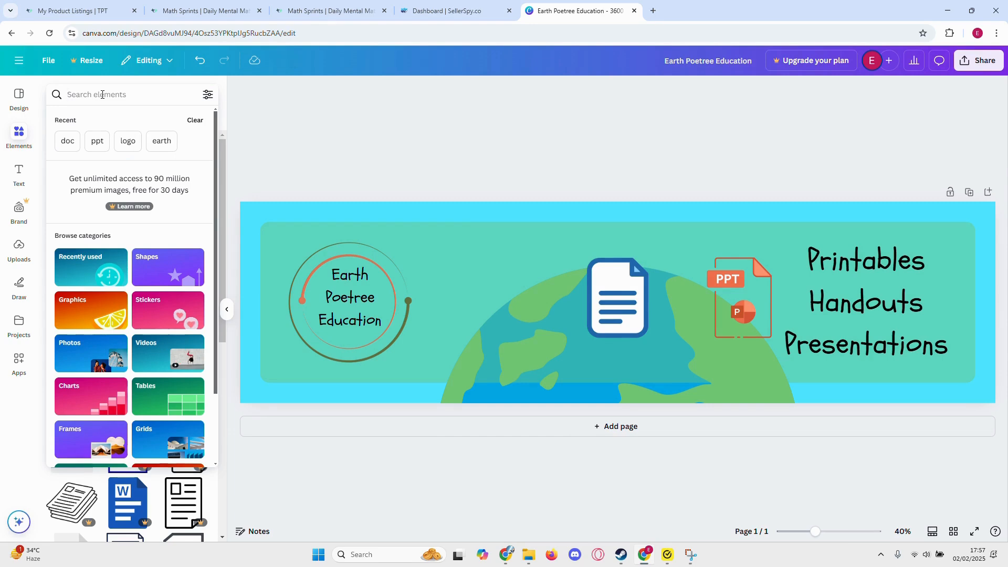
text(print outs)
key(Return)
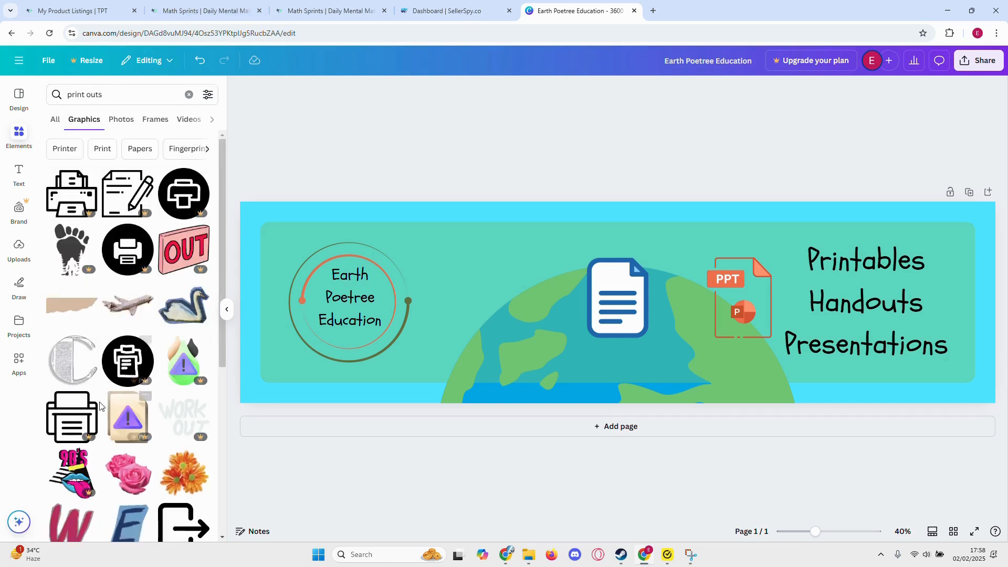
scroll(74, 379, down, 2)
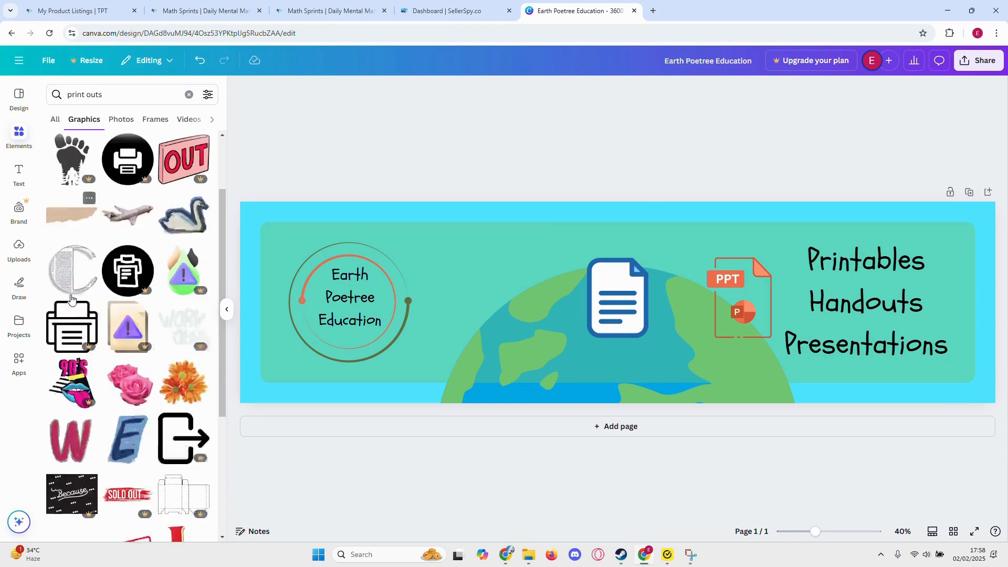
scroll(72, 299, up, 3)
click(184, 306)
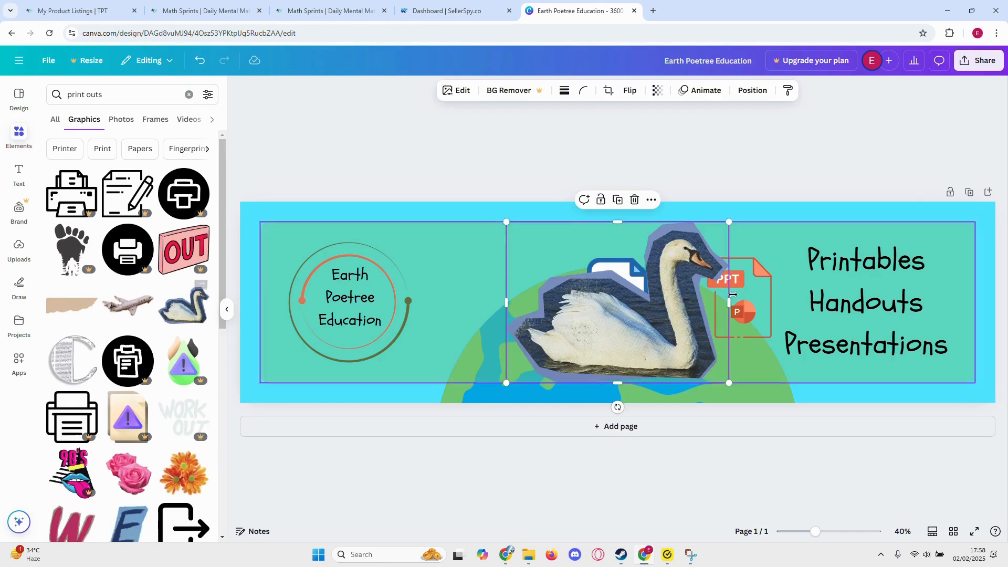
drag(729, 223, 633, 291)
drag(556, 353, 495, 329)
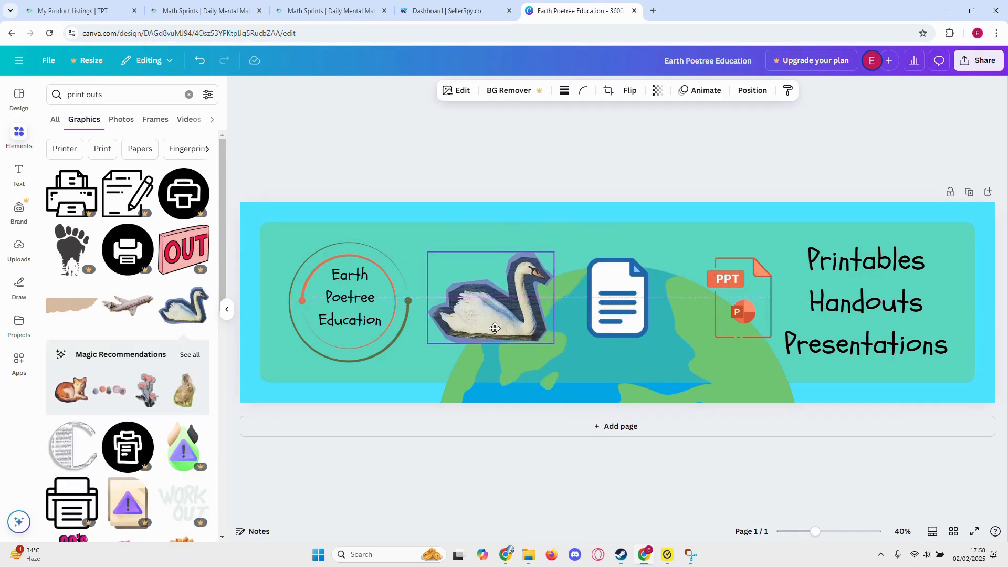
click(757, 168)
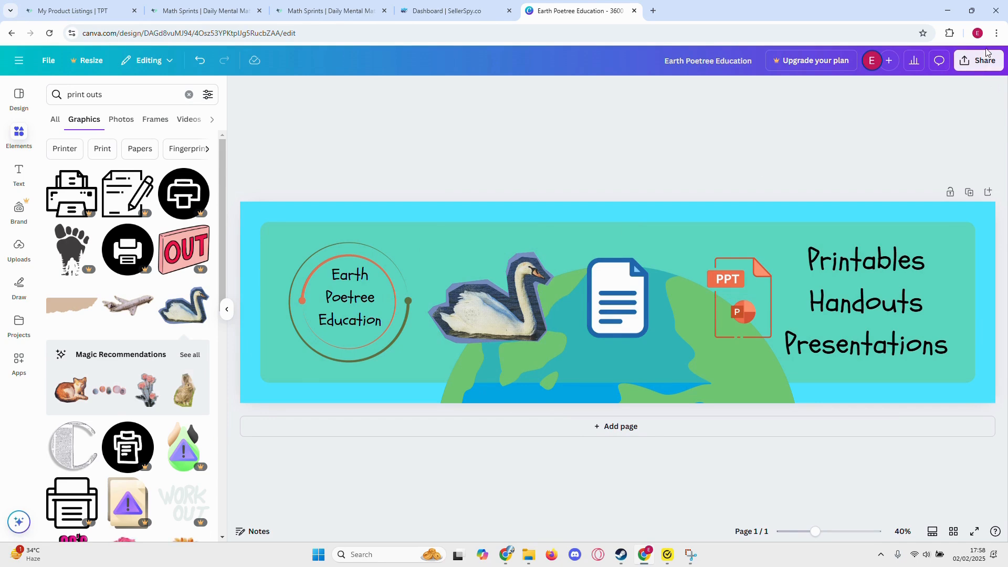
- Download the banner as a PNG file at 3,600 × 960 px
click(981, 60)
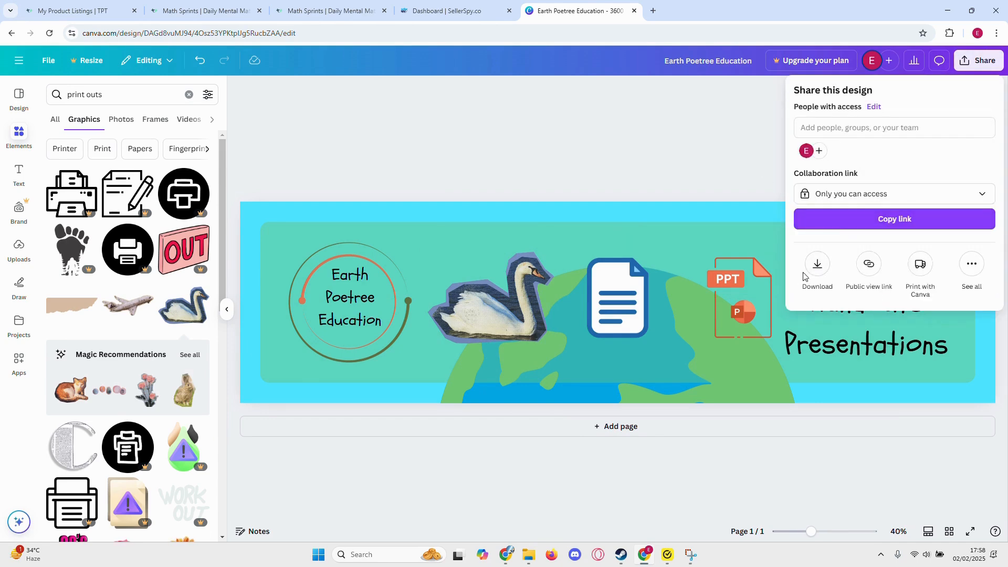
click(817, 264)
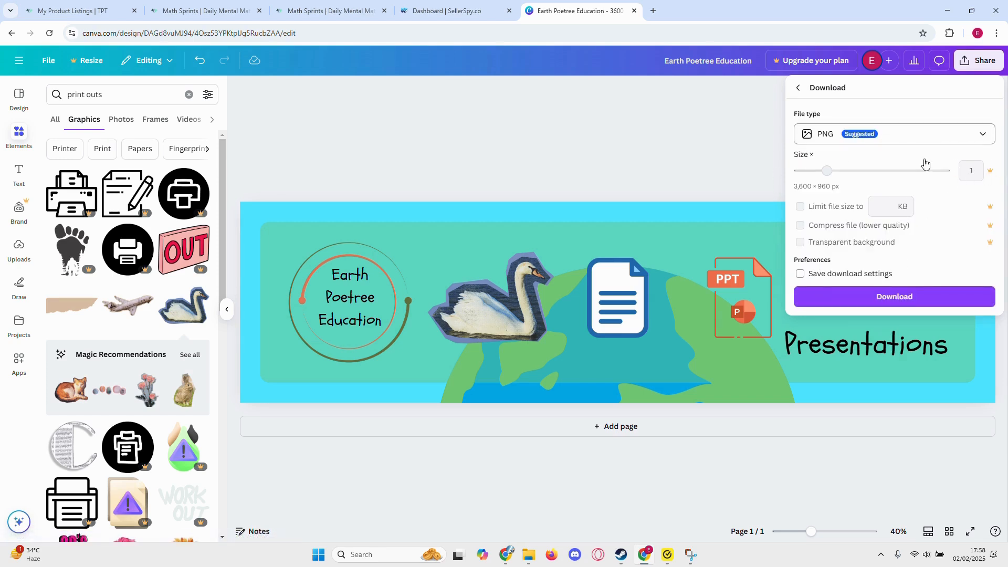
click(881, 297)
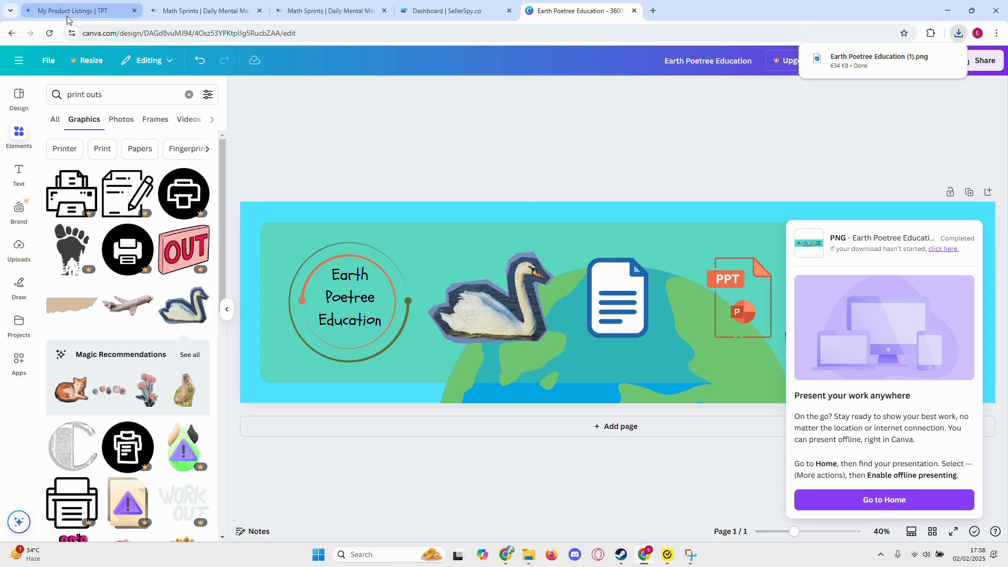
- Switch to the TPT site and open the seller's own store page
mouse_move(75, 14)
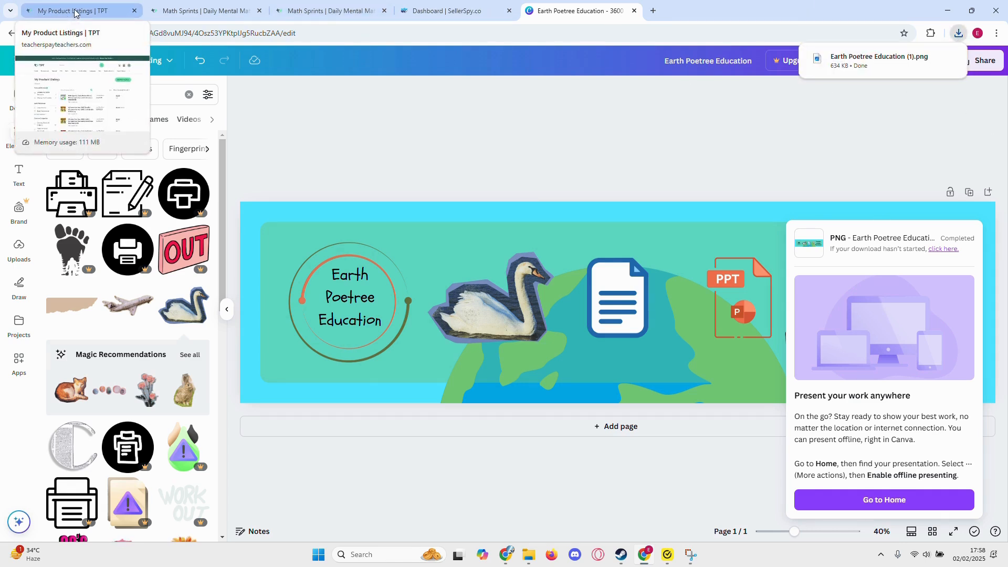
click(75, 12)
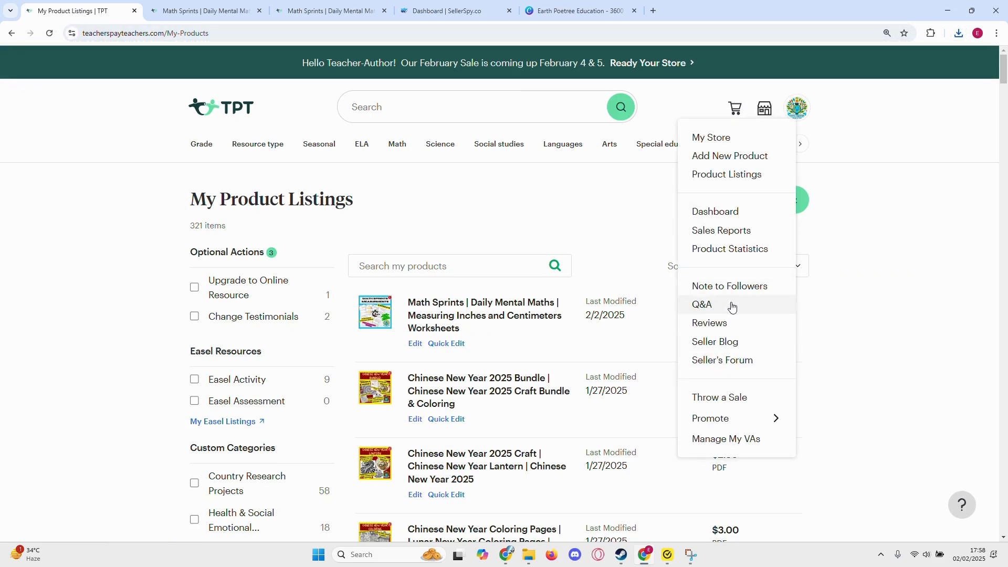
mouse_move(796, 108)
mouse_move(729, 420)
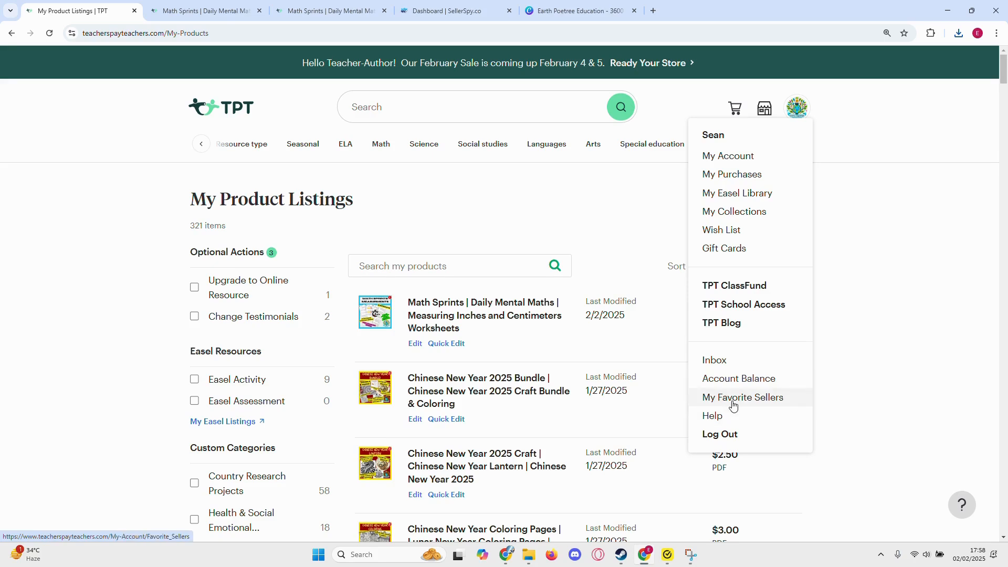
mouse_move(765, 111)
click(716, 140)
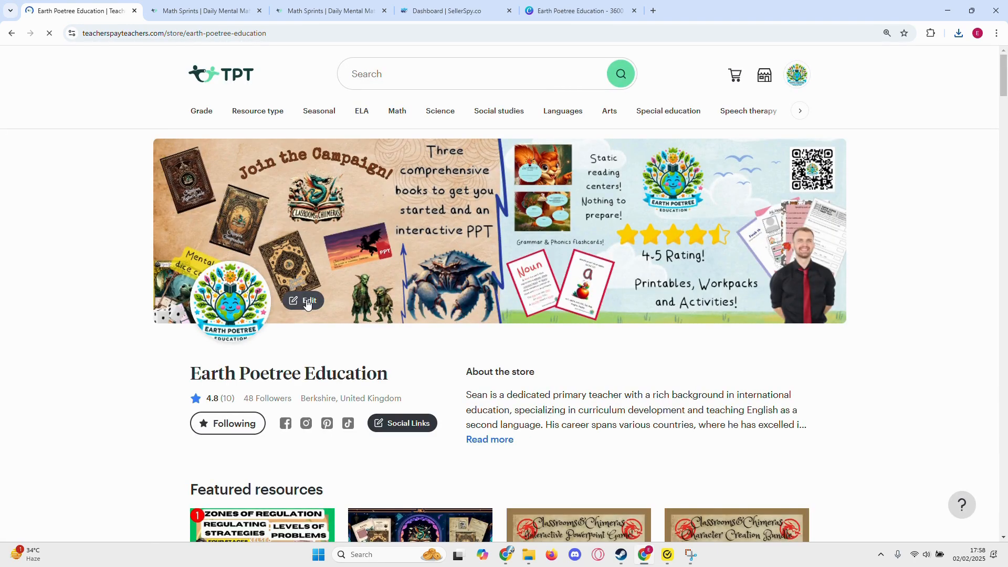
- Edit the store branding and choose the file "Earth Poetree Education (1)" from Downloads as the cover photo's background image
click(307, 301)
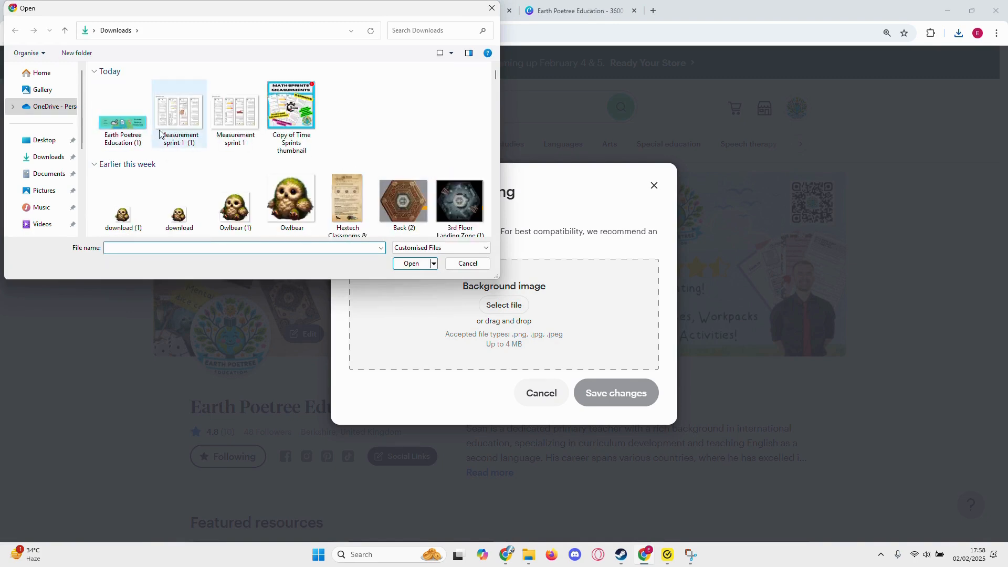
click(122, 123)
click(411, 264)
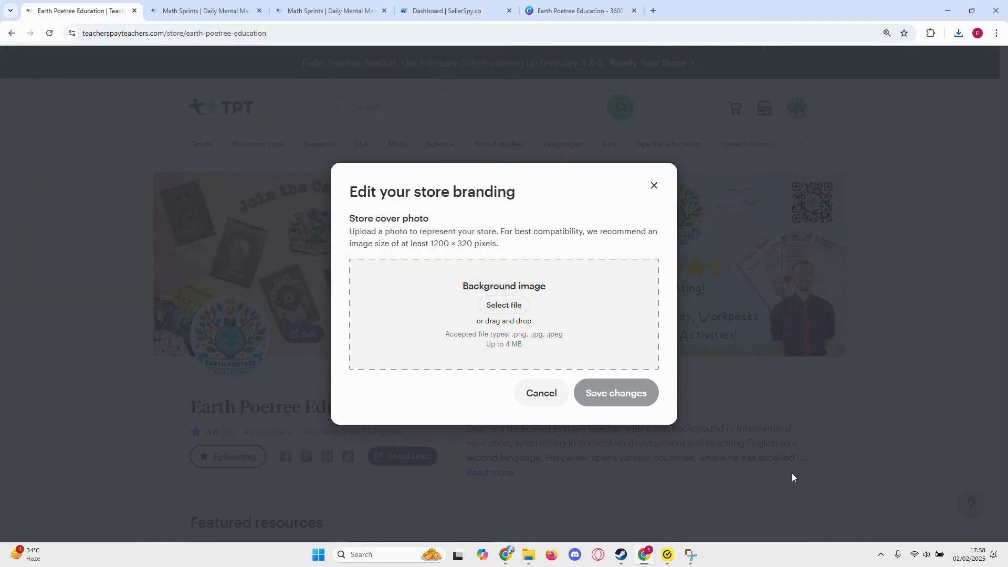